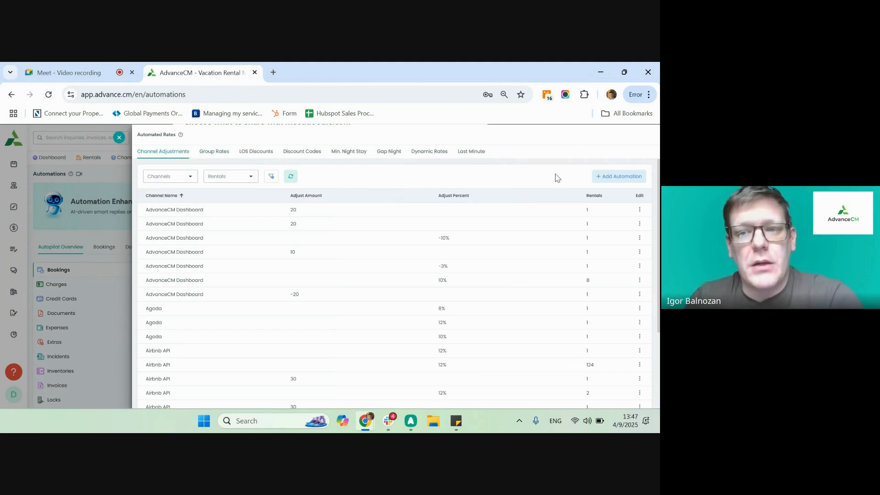
Start a new channel rate automation under Channel Adjustments and choose Expedia as its channel.
{"action": "left_click", "coordinate": [622, 177]}
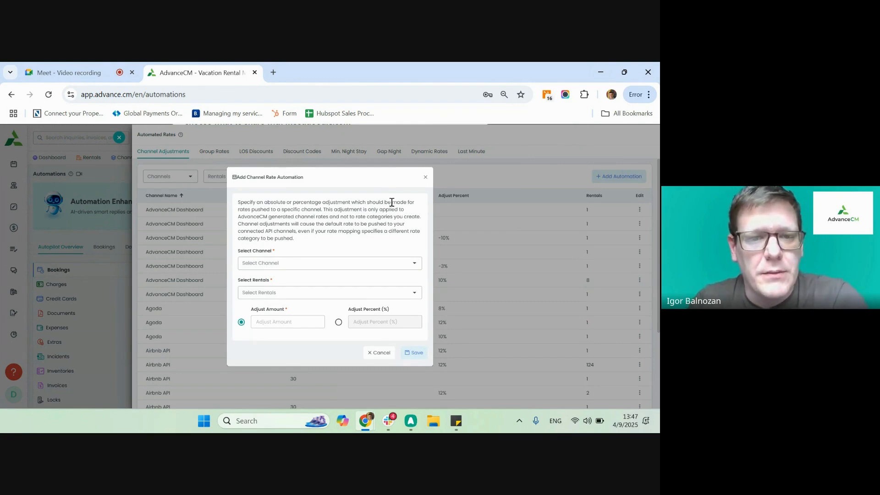
{"action": "left_click", "coordinate": [352, 265]}
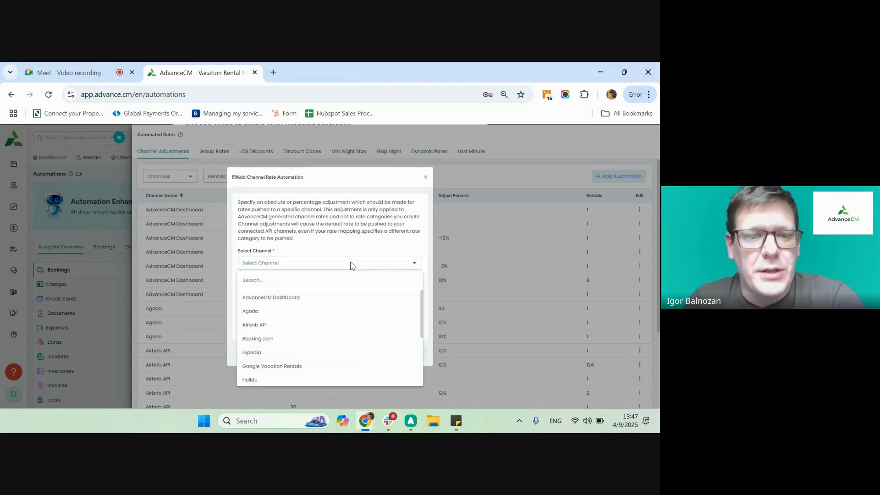
{"action": "scroll", "coordinate": [323, 328], "scroll_direction": "down", "scroll_amount": 1}
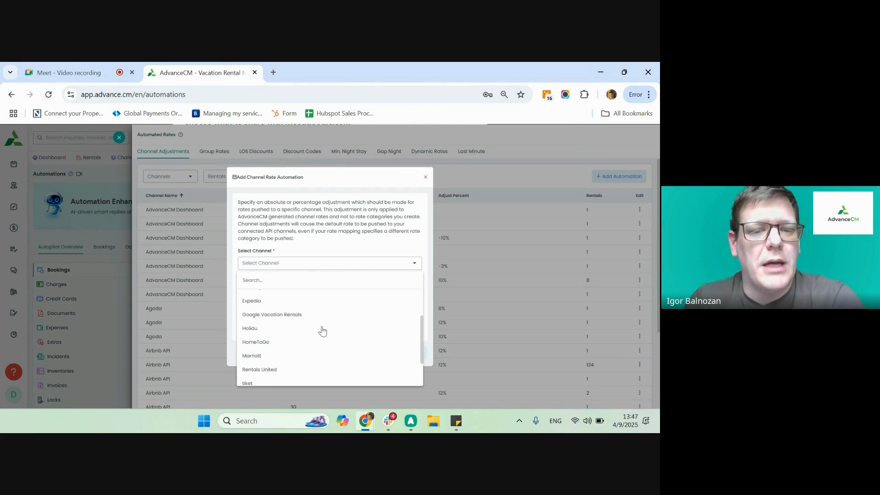
{"action": "left_click", "coordinate": [287, 302]}
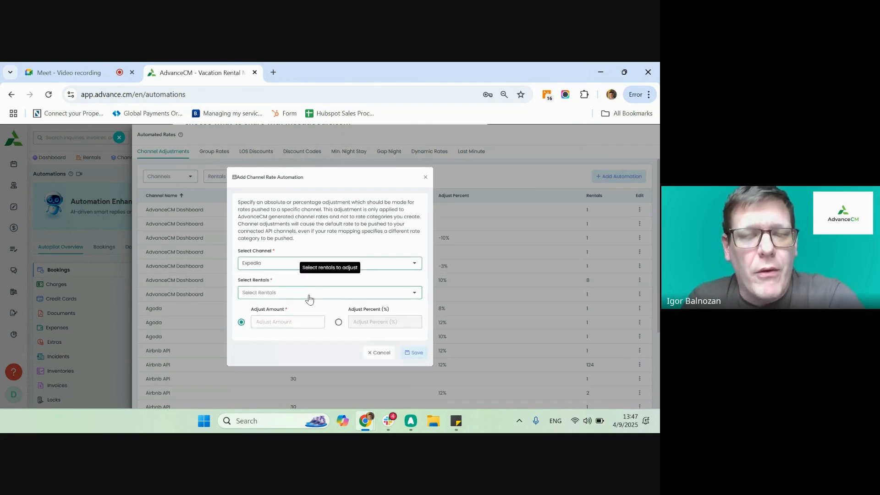
Apply the Expedia adjustment to the rentals 2 Bedroom Apartment at Mt. Pleasant (1), (2) and (3).
{"action": "left_click", "coordinate": [306, 295]}
{"action": "left_click", "coordinate": [293, 212]}
{"action": "left_click", "coordinate": [297, 225]}
{"action": "left_click", "coordinate": [298, 239]}
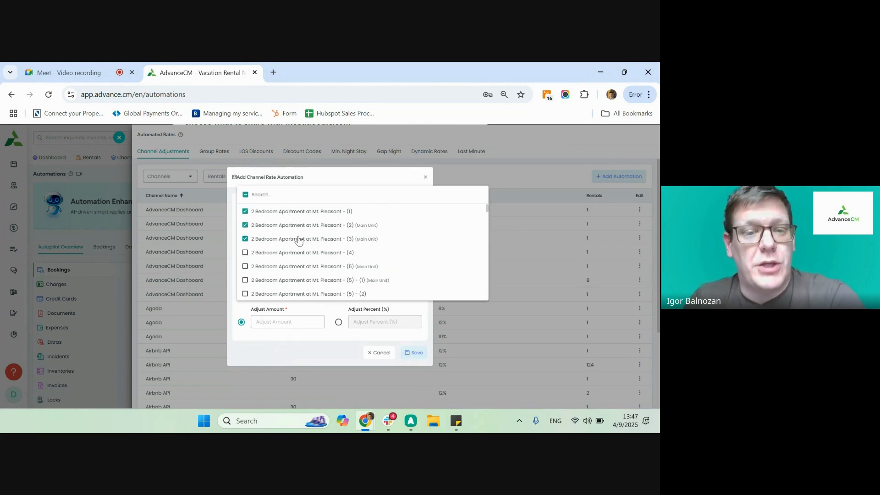
{"action": "left_click", "coordinate": [328, 180]}
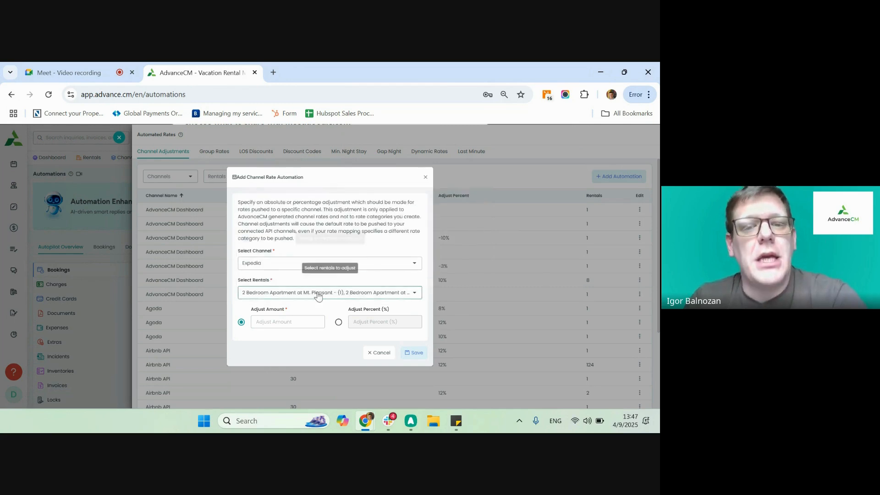
Switch the Expedia adjustment to a percentage, set it to 8%, and save the automation.
{"action": "left_click", "coordinate": [269, 320]}
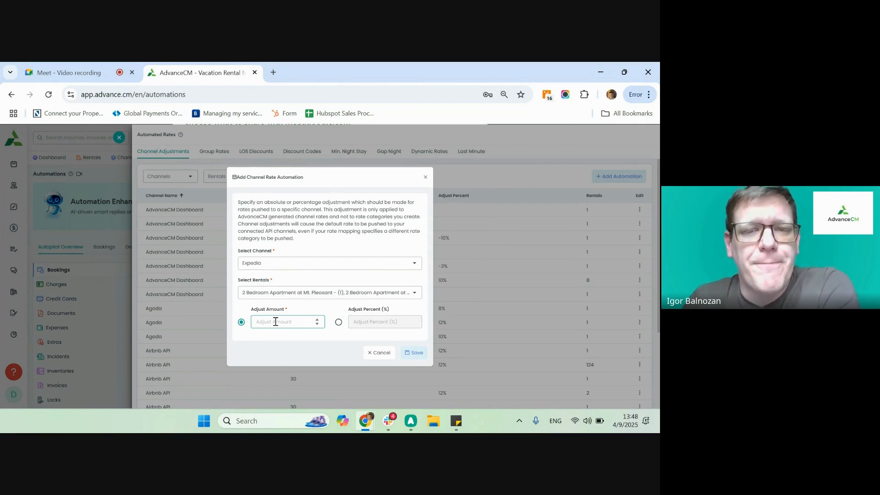
{"action": "left_click", "coordinate": [337, 323]}
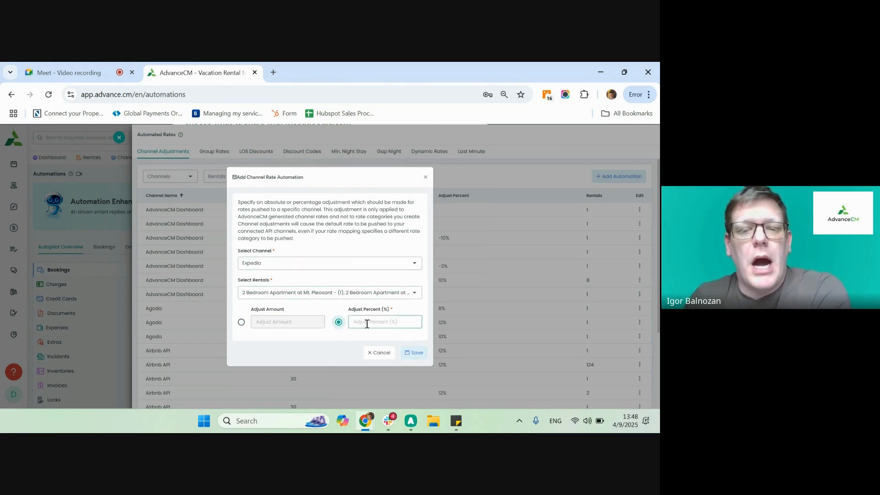
{"action": "left_click", "coordinate": [415, 320]}
{"action": "left_click", "coordinate": [415, 320]}
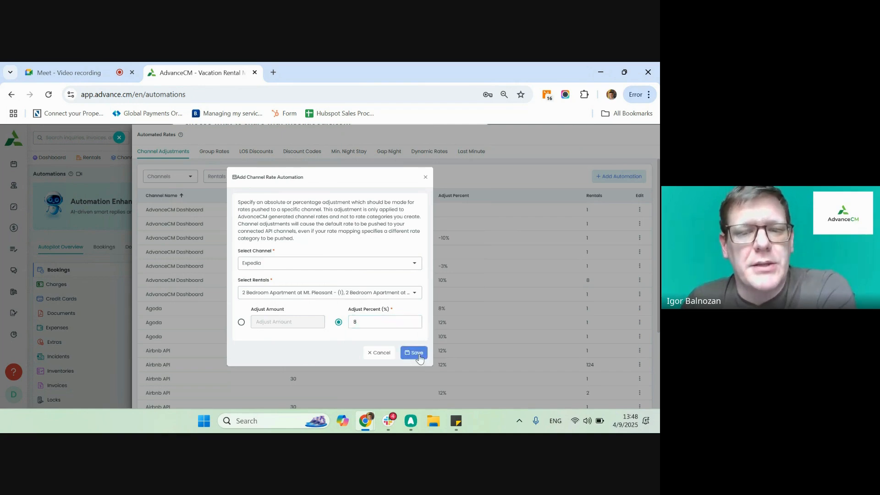
{"action": "left_click", "coordinate": [418, 355]}
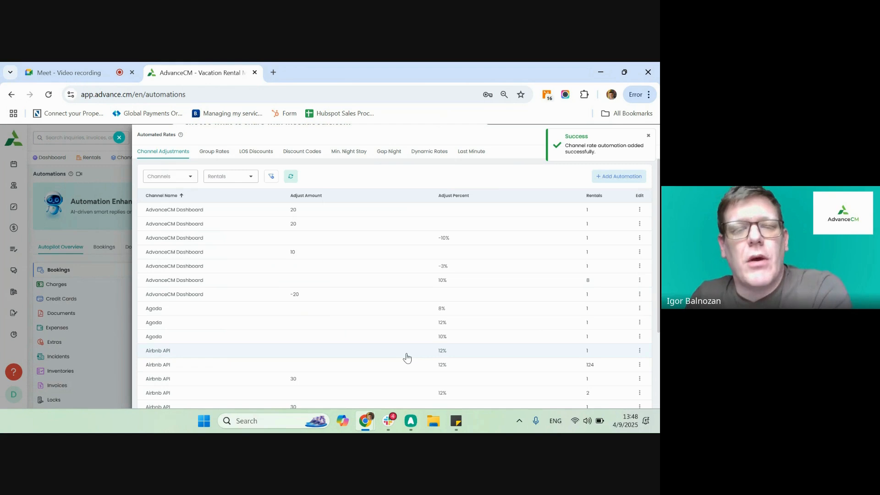
{"action": "left_click", "coordinate": [631, 179]}
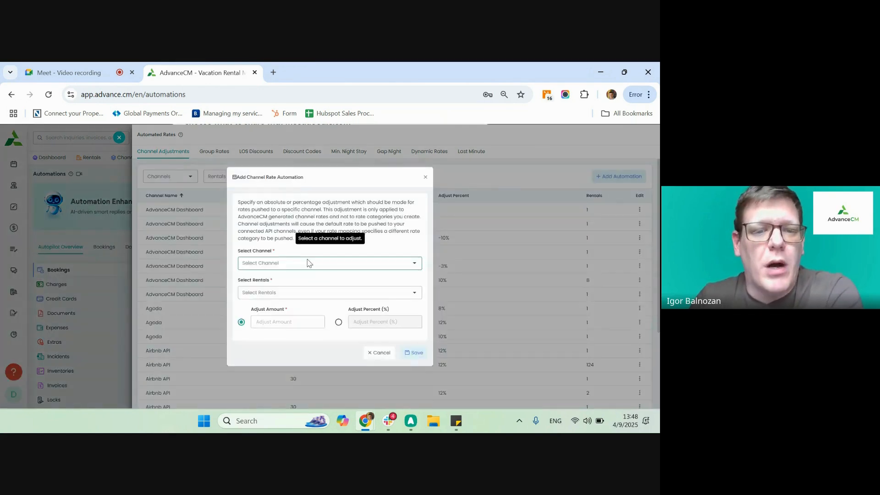
{"action": "left_click", "coordinate": [312, 265]}
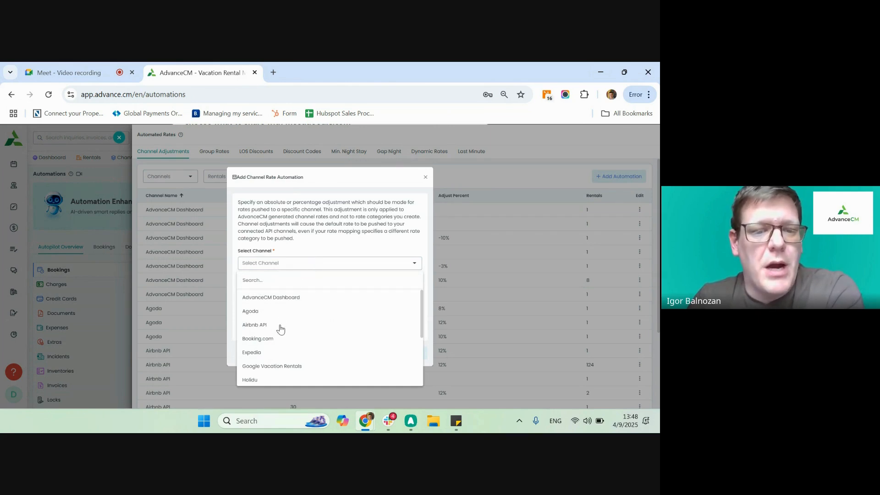
{"action": "scroll", "coordinate": [289, 332], "scroll_direction": "down", "scroll_amount": 3}
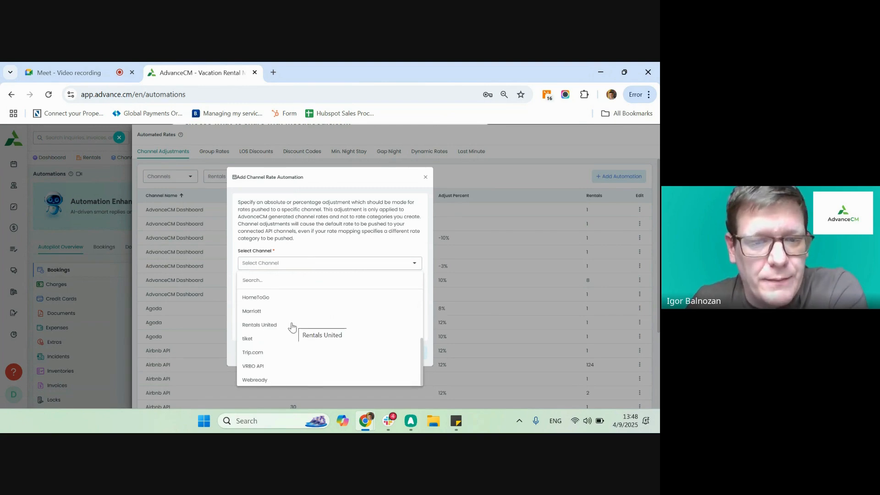
{"action": "left_click", "coordinate": [338, 254]}
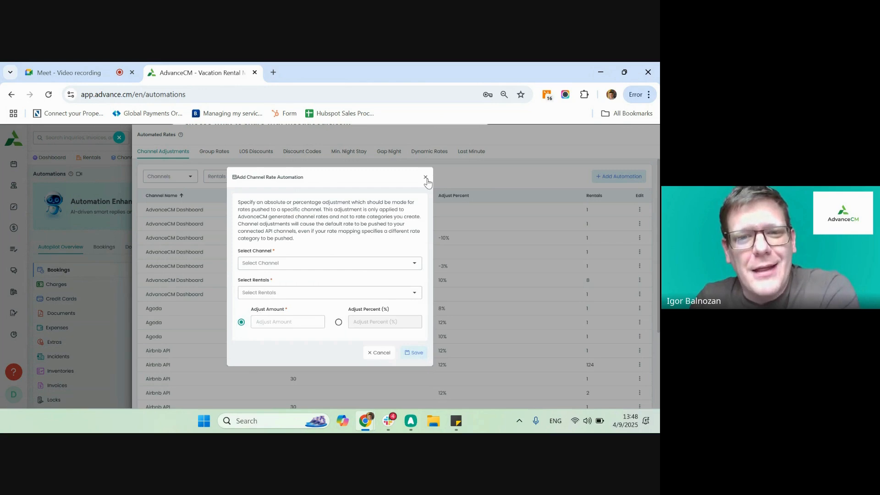
{"action": "left_click", "coordinate": [425, 177]}
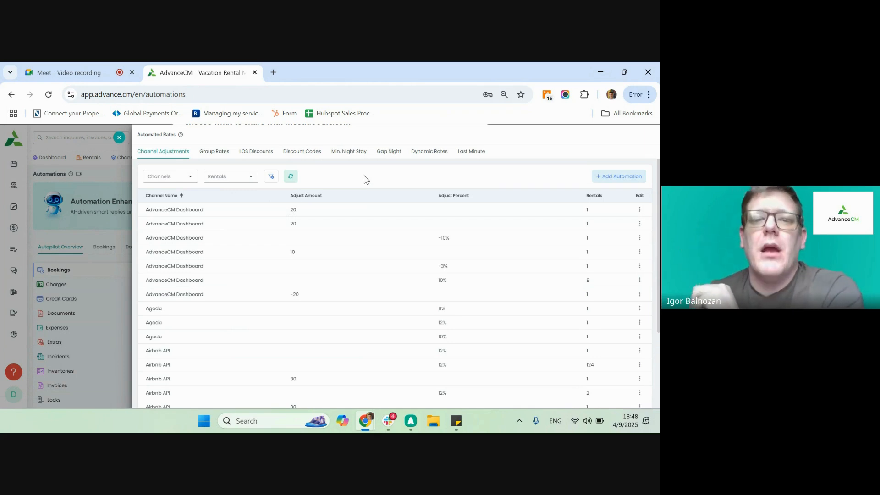
Start a new minimum night stay automation and name it "Low season stay".
{"action": "left_click", "coordinate": [346, 158]}
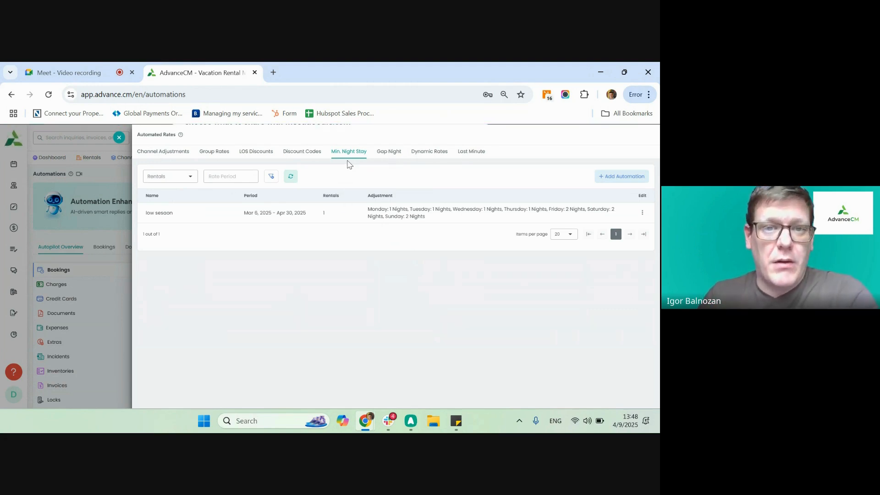
{"action": "left_click", "coordinate": [619, 177]}
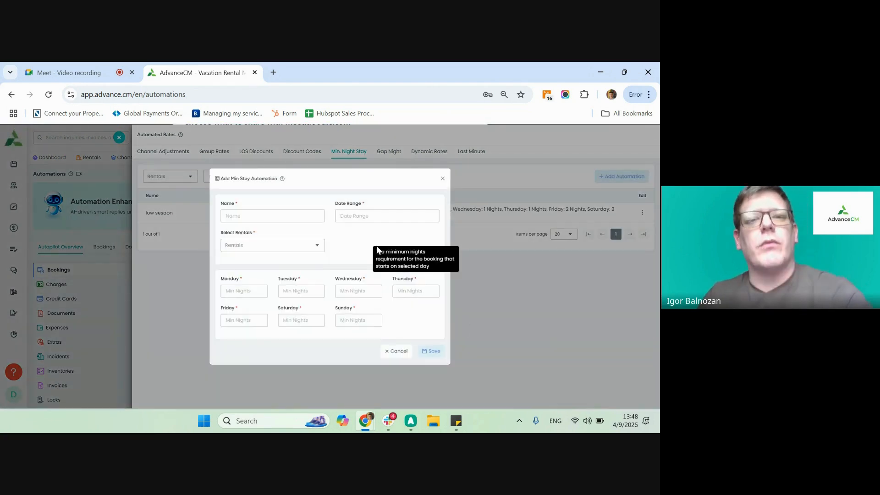
{"action": "left_click", "coordinate": [271, 221]}
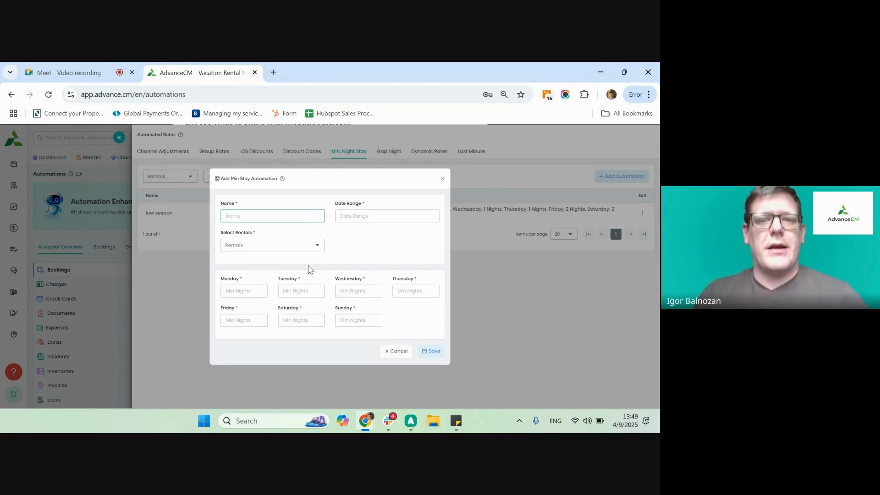
{"action": "type", "text": "Low season"}
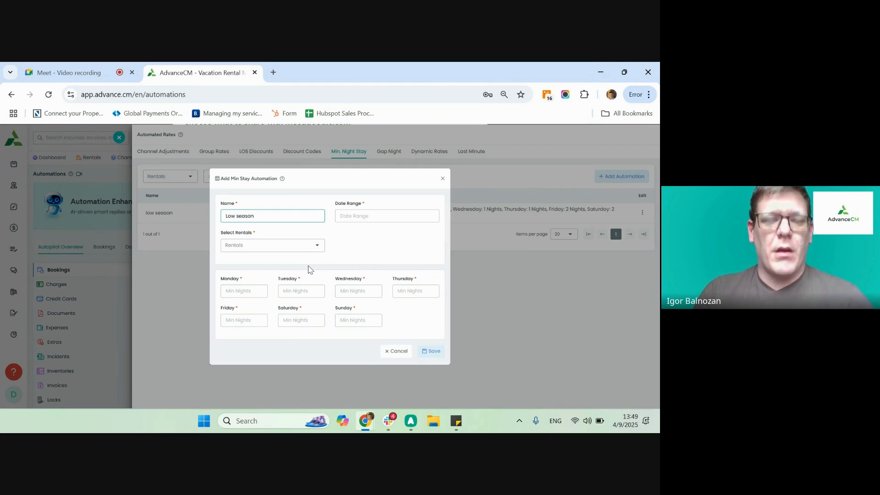
{"action": "type", "text": " stay"}
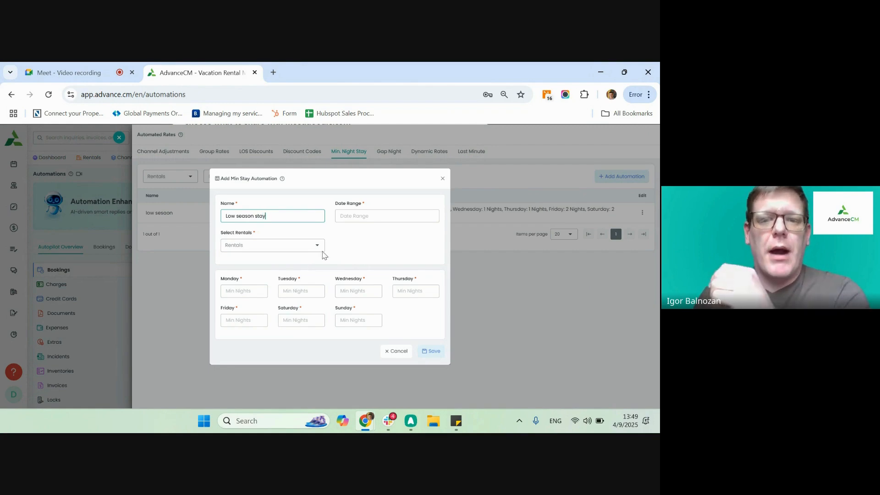
Set the automation's date range to 09/04/2025 - 08/05/2025.
{"action": "left_click", "coordinate": [356, 216]}
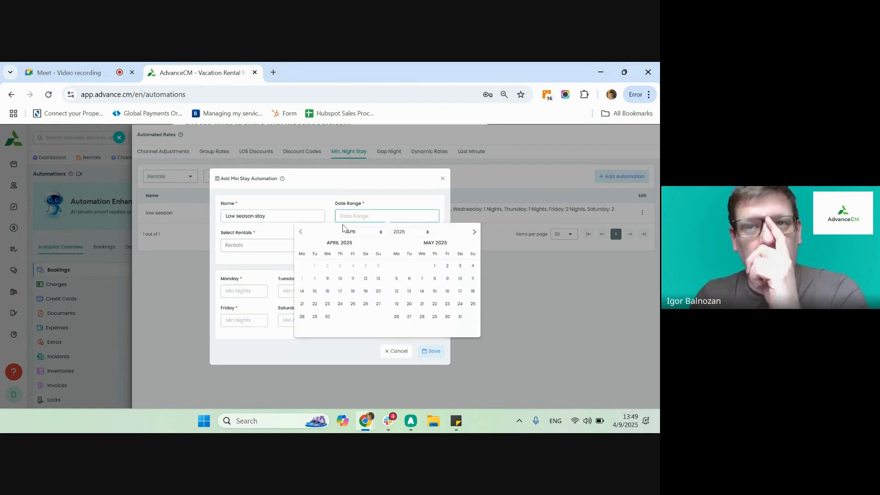
{"action": "left_click", "coordinate": [329, 279]}
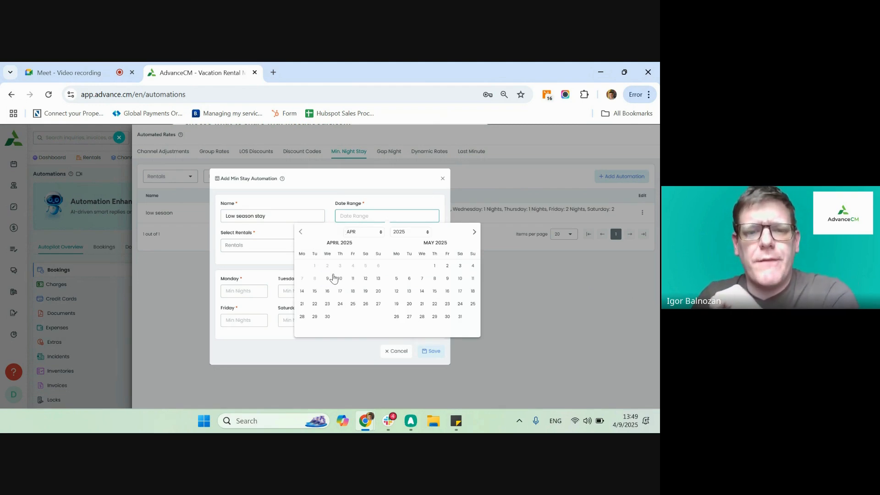
{"action": "left_click", "coordinate": [436, 279]}
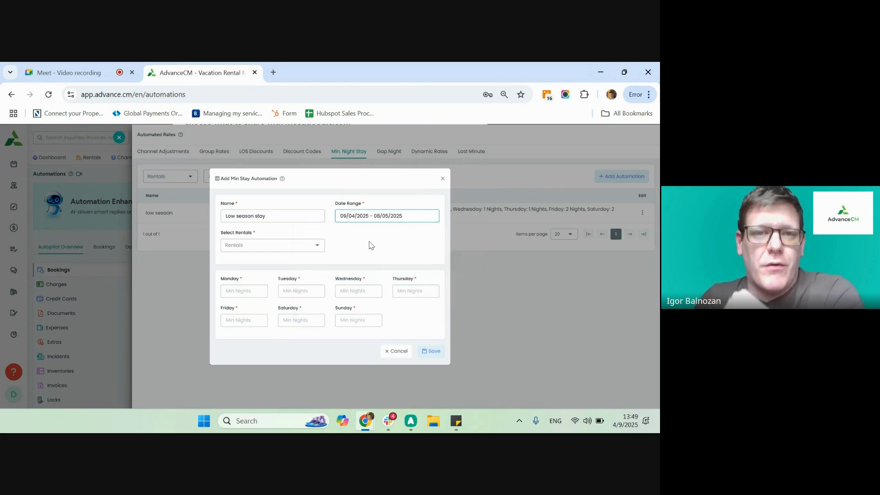
Apply the minimum stay automation to the rentals 2 Bedroom Apartment at Mt. Pleasant (1), (2), (3) and (4).
{"action": "left_click", "coordinate": [312, 246]}
{"action": "left_click", "coordinate": [274, 279]}
{"action": "left_click", "coordinate": [282, 292]}
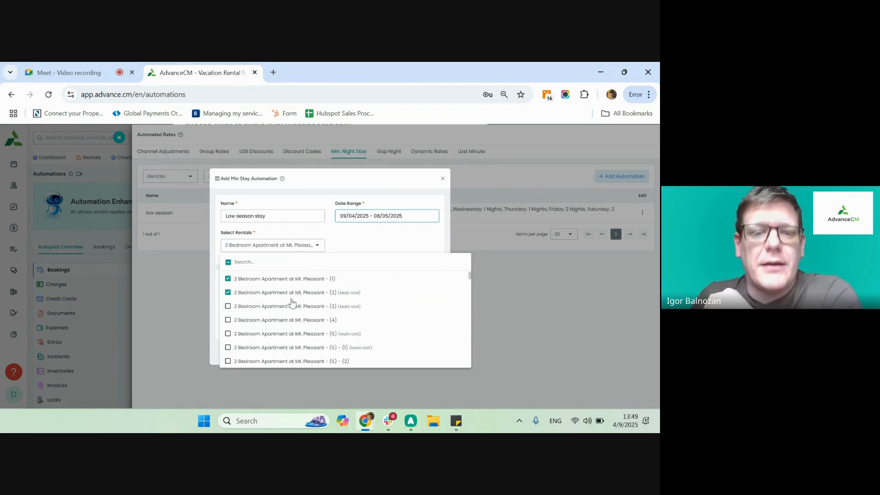
{"action": "left_click", "coordinate": [293, 306]}
{"action": "left_click", "coordinate": [292, 318]}
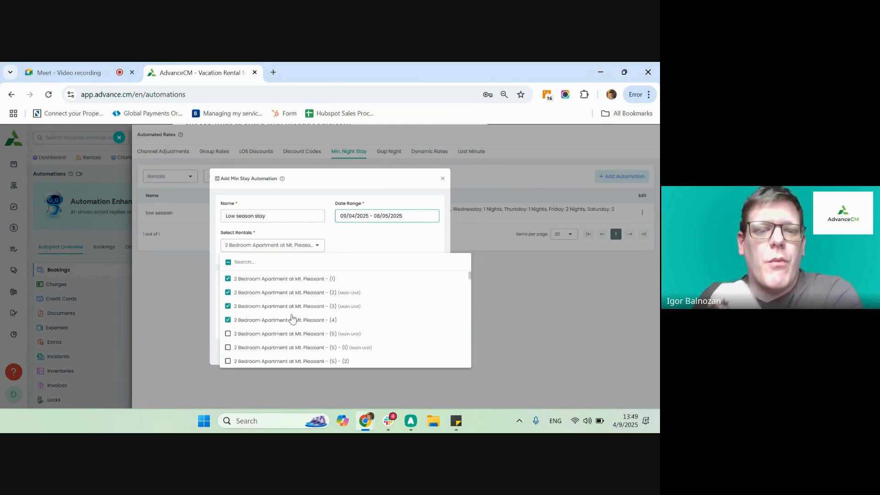
{"action": "left_click", "coordinate": [357, 239]}
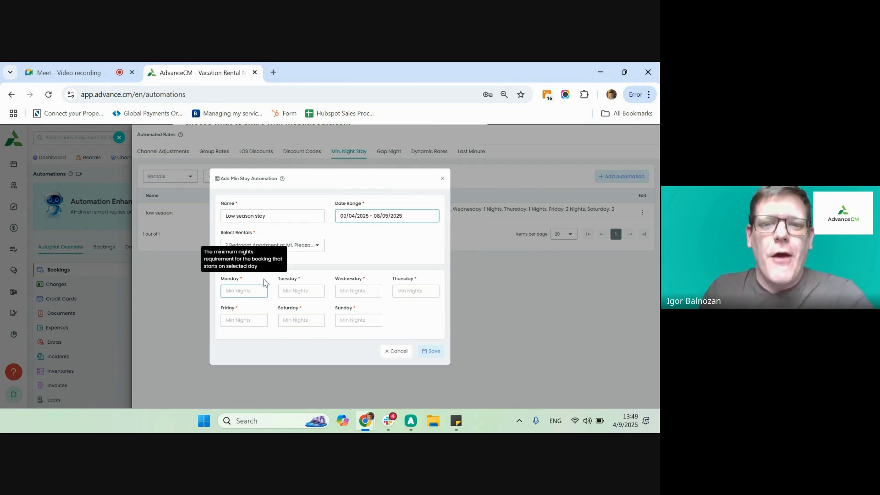
Set the minimum nights to 1 for Monday, Tuesday, Wednesday and Thursday.
{"action": "left_click", "coordinate": [236, 291]}
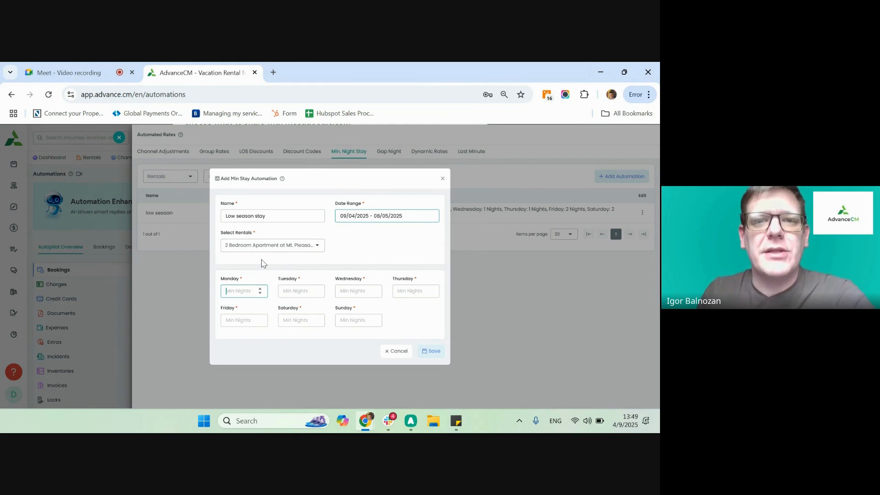
{"action": "type", "text": "1"}
{"action": "key", "text": "Tab"}
{"action": "type", "text": "1"}
{"action": "key", "text": "Tab"}
{"action": "type", "text": "1"}
{"action": "key", "text": "Tab"}
{"action": "type", "text": "1"}
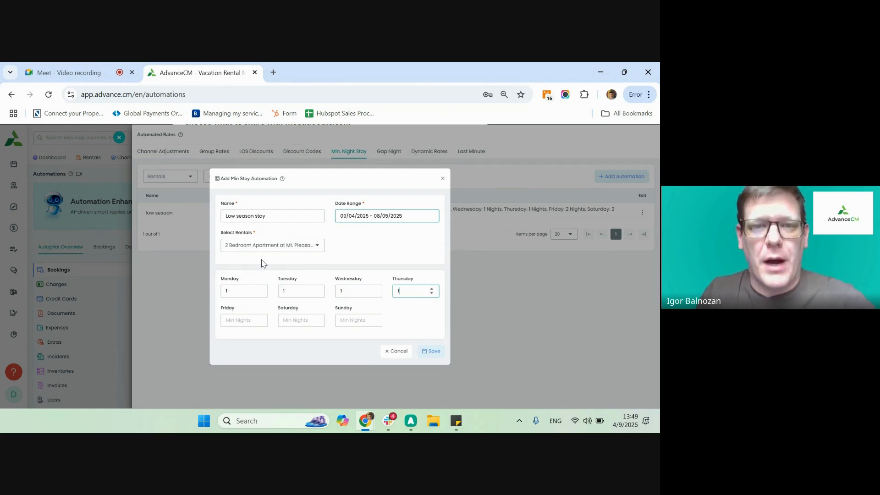
Set the minimum nights to 2 for Friday, Saturday and Sunday, and save the automation.
{"action": "key", "text": "Tab"}
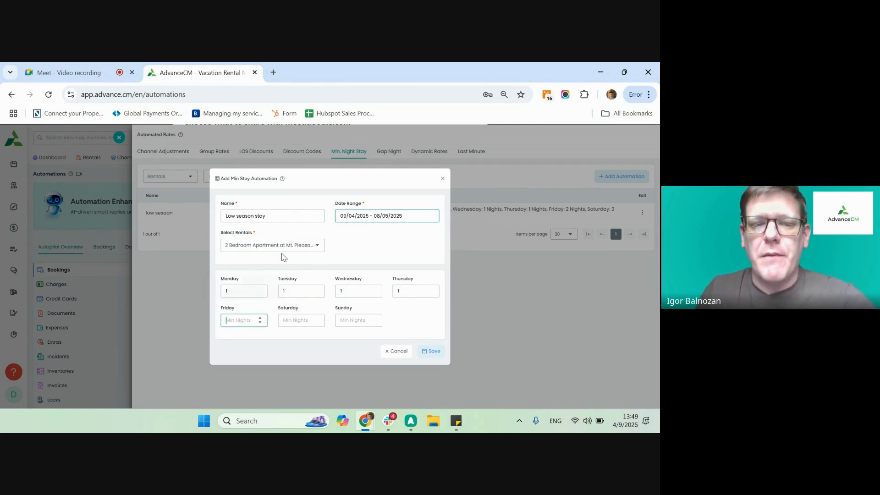
{"action": "type", "text": "2"}
{"action": "key", "text": "Tab"}
{"action": "type", "text": "2"}
{"action": "key", "text": "Tab"}
{"action": "type", "text": "2"}
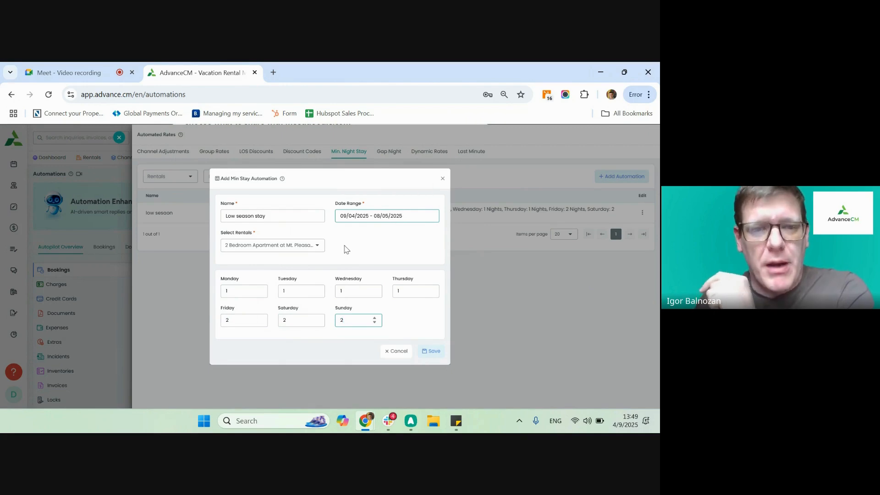
{"action": "left_click", "coordinate": [421, 355]}
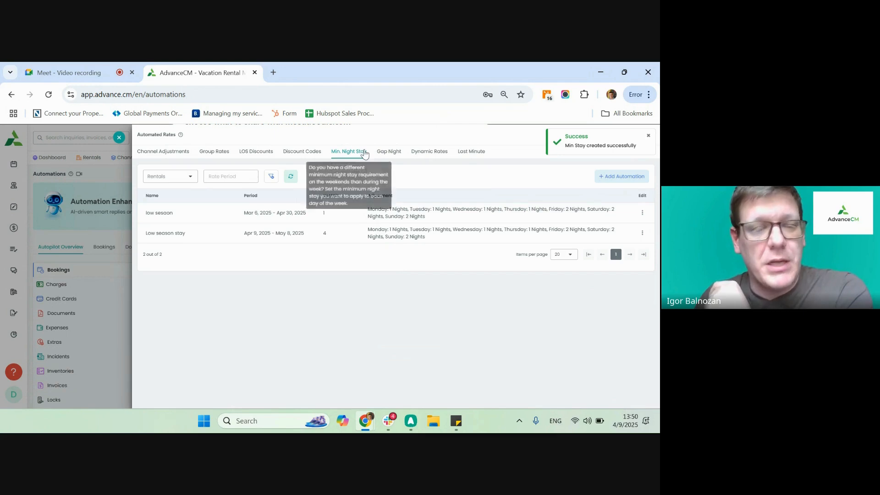
Start a new minimum night stay automation with the date range 01/06/2025 - 31/07/2025.
{"action": "left_click", "coordinate": [624, 178]}
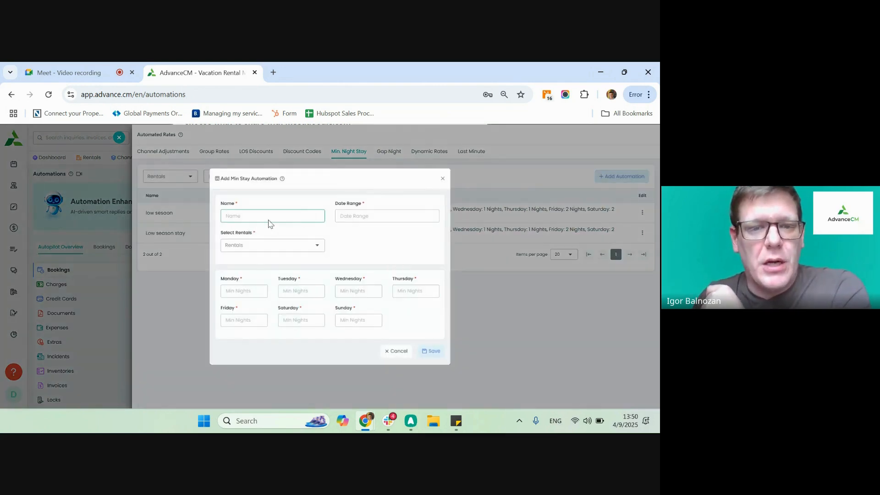
{"action": "left_click", "coordinate": [353, 218]}
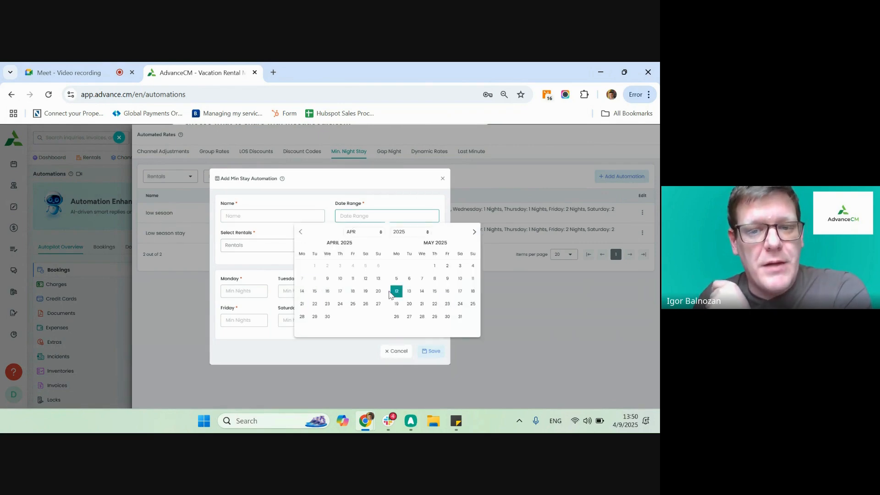
{"action": "left_click", "coordinate": [474, 233]}
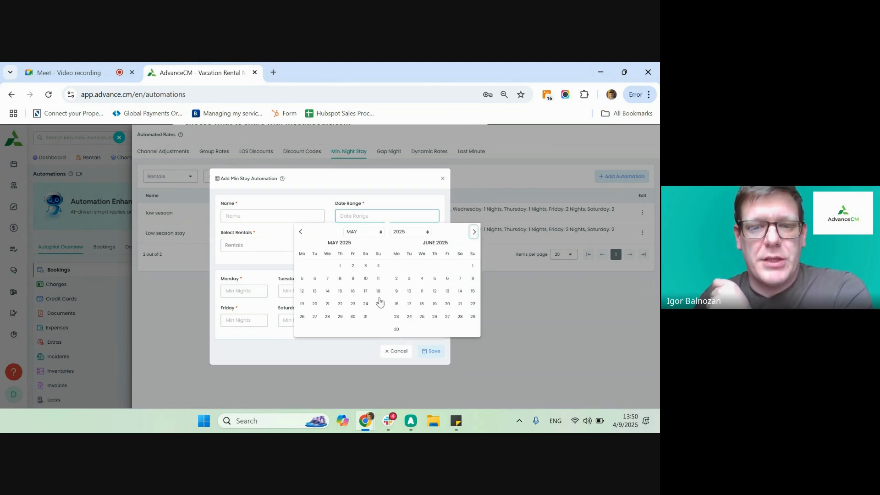
{"action": "left_click", "coordinate": [473, 267]}
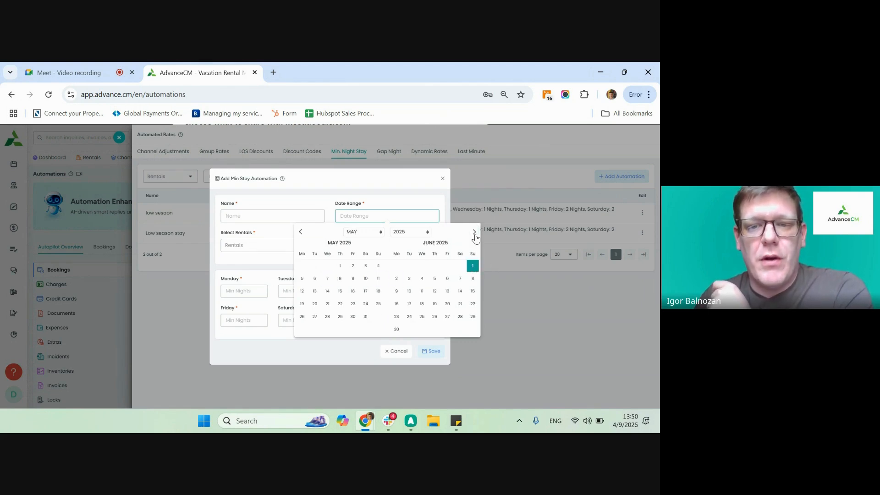
{"action": "left_click", "coordinate": [473, 231]}
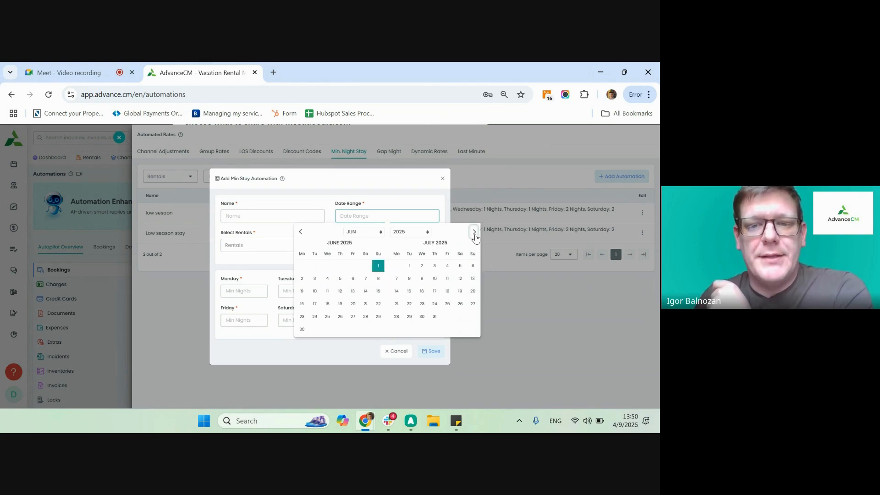
{"action": "left_click", "coordinate": [434, 316]}
Apply the new minimum stay automation to the rentals 2 Bedroom Apartment at Mt. Pleasant (1), (2) and (3).
{"action": "left_click", "coordinate": [278, 248]}
{"action": "left_click", "coordinate": [257, 291]}
{"action": "left_click", "coordinate": [264, 308]}
{"action": "left_click", "coordinate": [263, 279]}
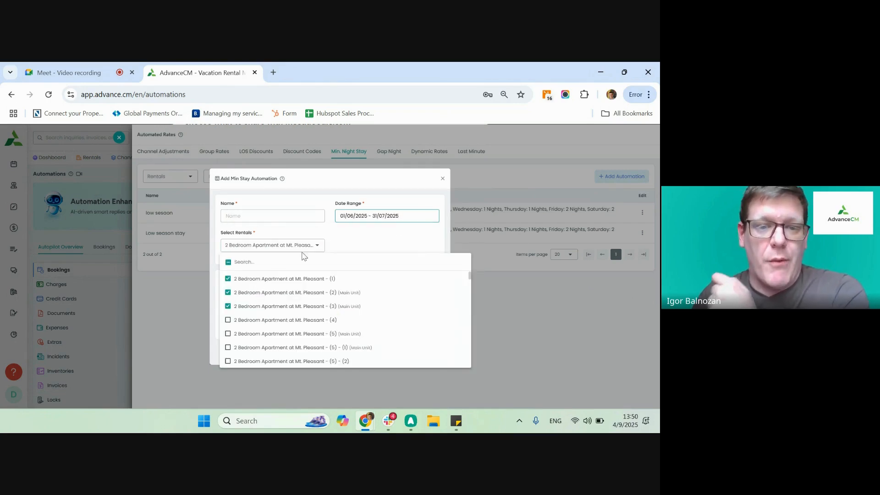
{"action": "left_click", "coordinate": [339, 245]}
Set the minimum nights to 2 for Monday, Tuesday and Wednesday.
{"action": "left_click", "coordinate": [238, 286]}
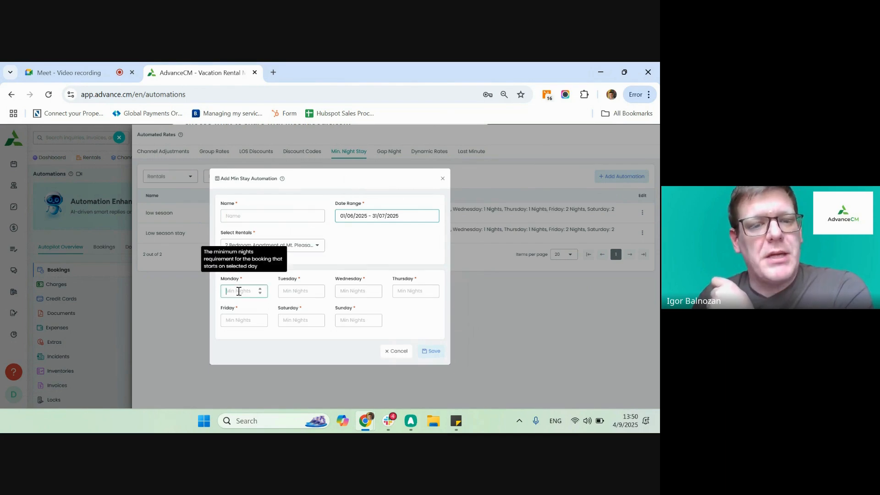
{"action": "type", "text": "2"}
{"action": "key", "text": "Tab"}
{"action": "type", "text": "2"}
{"action": "key", "text": "Tab"}
{"action": "type", "text": "2"}
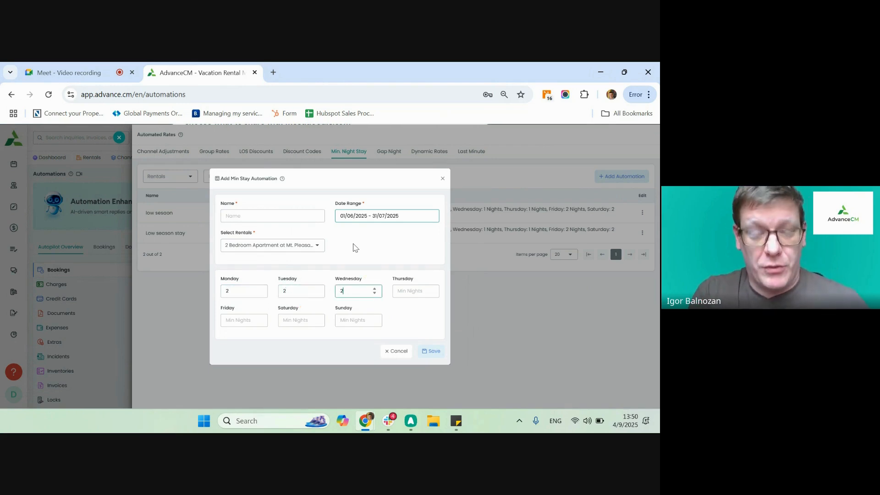
Set the minimum nights to 3 for Thursday, Friday, Saturday and Sunday.
{"action": "key", "text": "Tab"}
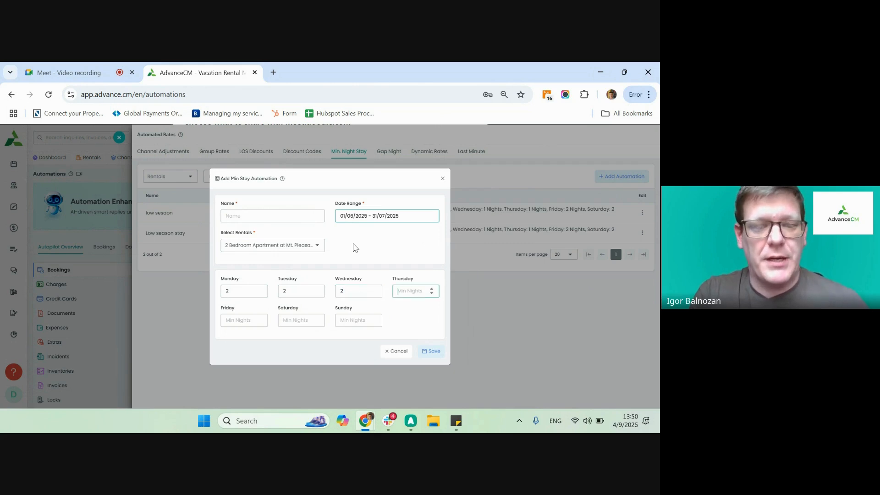
{"action": "type", "text": "3"}
{"action": "key", "text": "Tab"}
{"action": "type", "text": "3"}
{"action": "key", "text": "Tab"}
{"action": "type", "text": "3"}
{"action": "key", "text": "Tab"}
{"action": "type", "text": "3"}
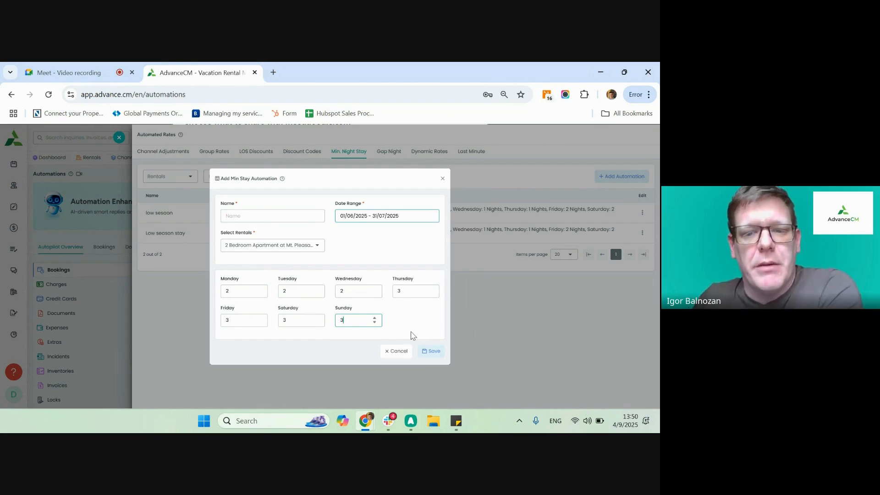
Name the minimum stay automation "test" and save it.
{"action": "left_click", "coordinate": [422, 352]}
{"action": "left_click", "coordinate": [264, 215]}
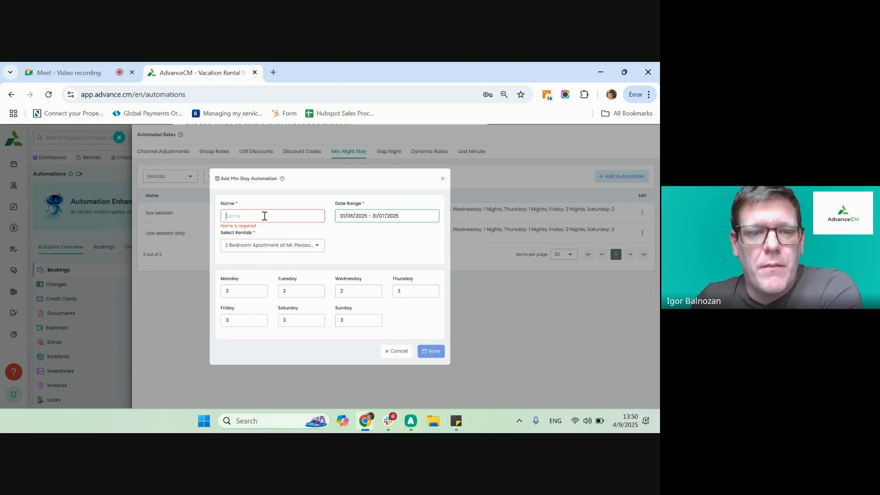
{"action": "type", "text": "test"}
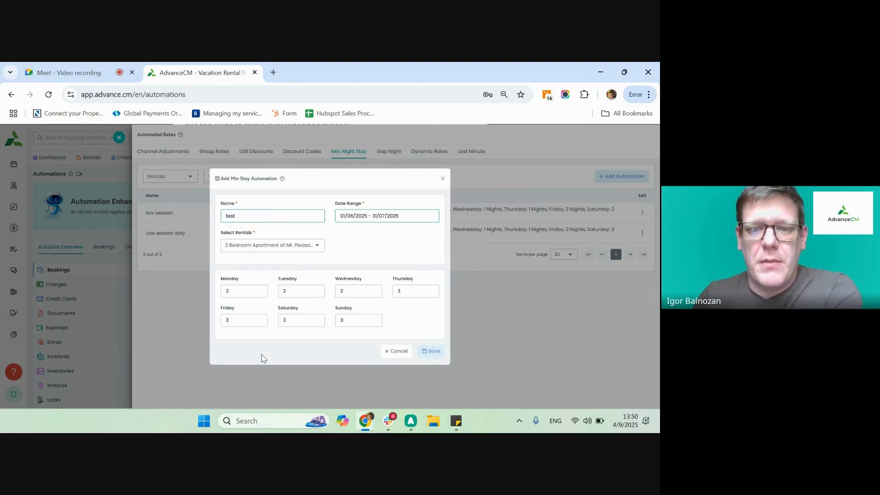
{"action": "left_click", "coordinate": [428, 352]}
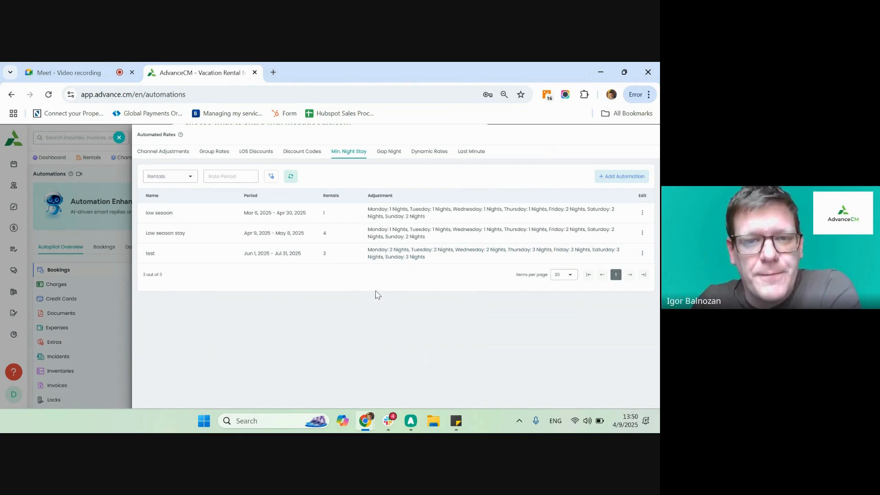
Start a new gap night automation named "Main auto" with the date range 09/04/2025 - 31/05/2025.
{"action": "left_click", "coordinate": [389, 151]}
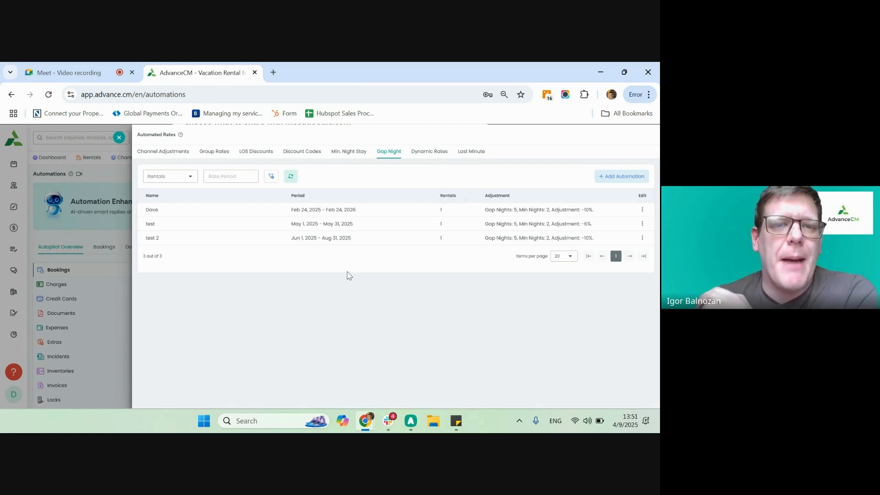
{"action": "left_click", "coordinate": [610, 176]}
{"action": "left_click", "coordinate": [261, 205]}
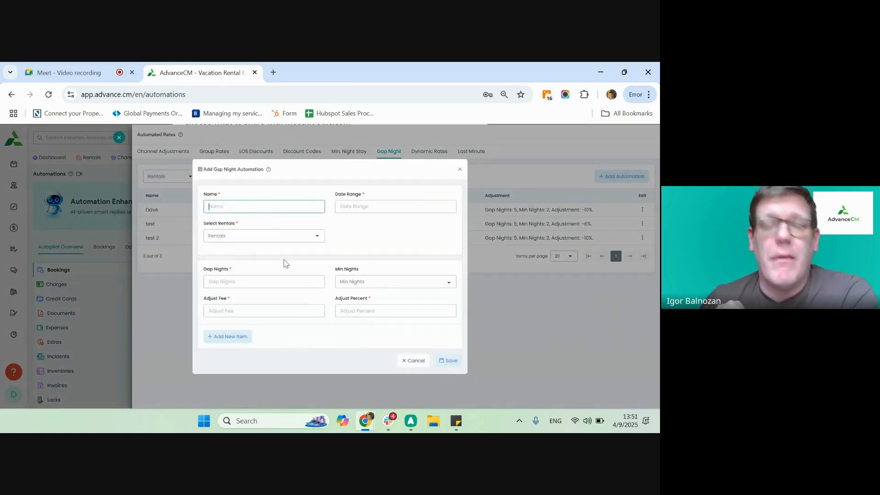
{"action": "type", "text": "Main auto"}
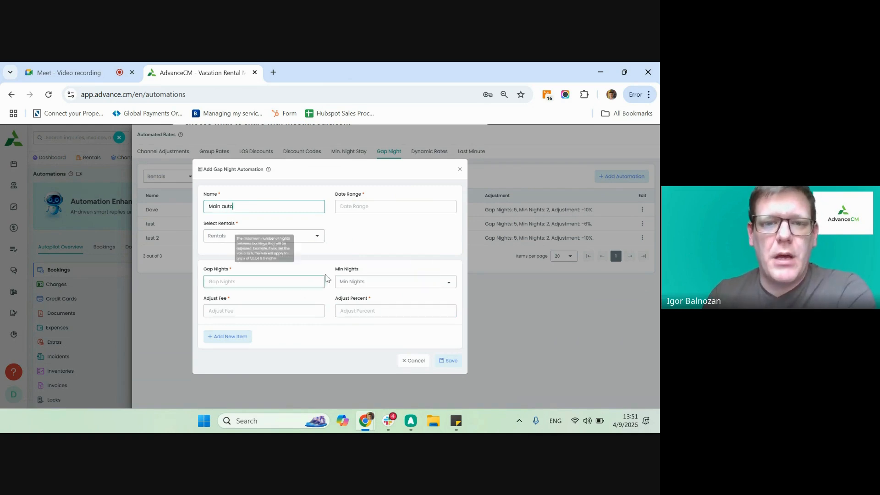
{"action": "left_click", "coordinate": [366, 207]}
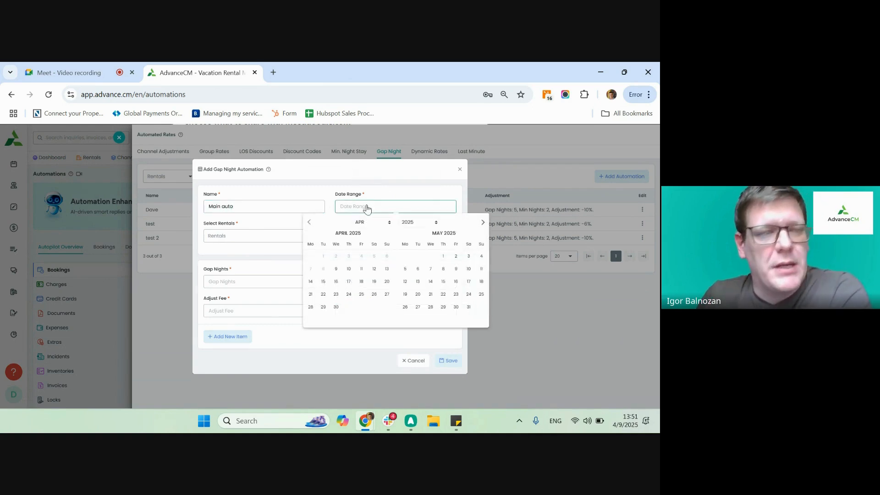
{"action": "left_click", "coordinate": [334, 269]}
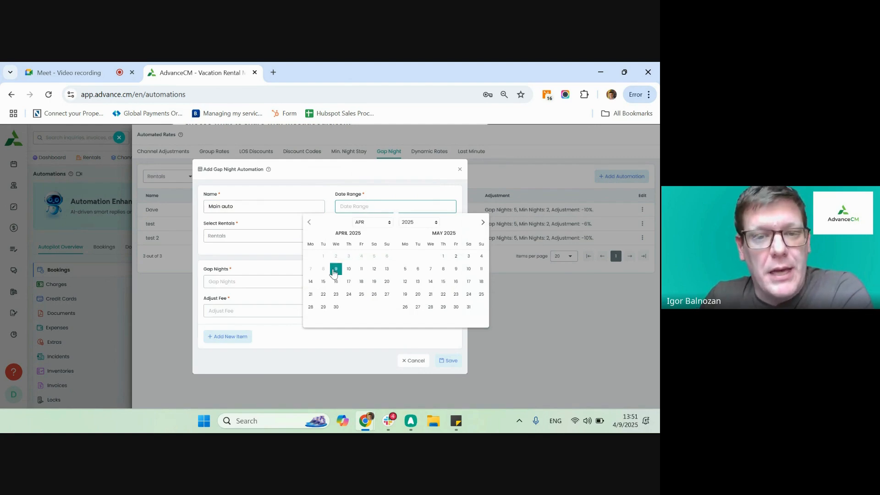
{"action": "left_click", "coordinate": [468, 306]}
Apply the gap night automation to the rentals 2 Bedroom Apartment at Mt. Pleasant (1), (2) and (3).
{"action": "left_click", "coordinate": [313, 236]}
{"action": "left_click", "coordinate": [260, 270]}
{"action": "left_click", "coordinate": [263, 283]}
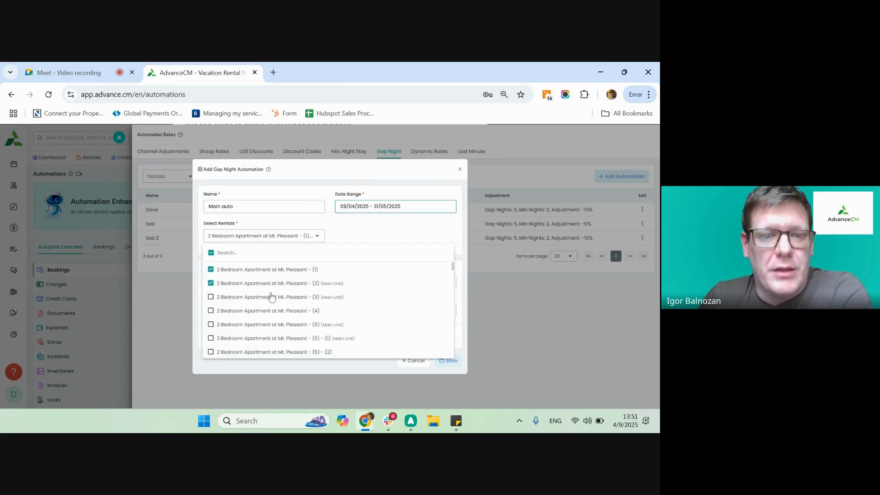
{"action": "left_click", "coordinate": [345, 234]}
Set the automation's gap nights to 5 and its minimum nights to 2 nights.
{"action": "mouse_move", "coordinate": [270, 281]}
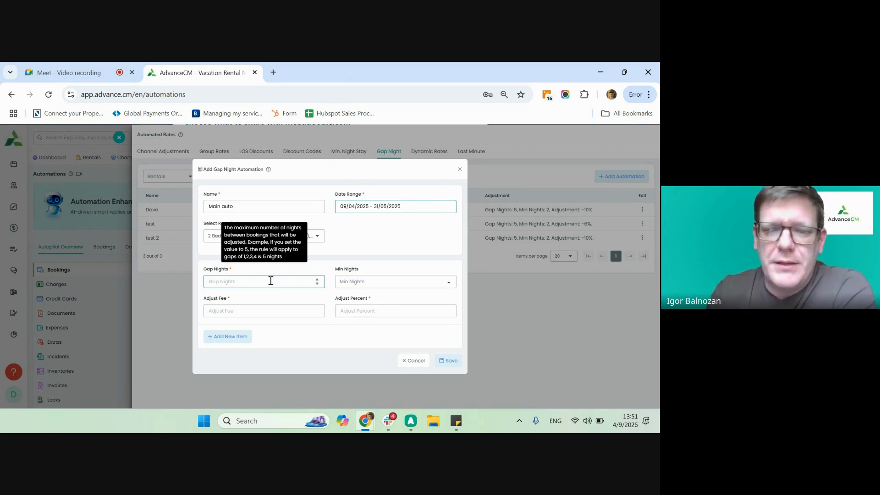
{"action": "left_click", "coordinate": [270, 281]}
{"action": "type", "text": "5"}
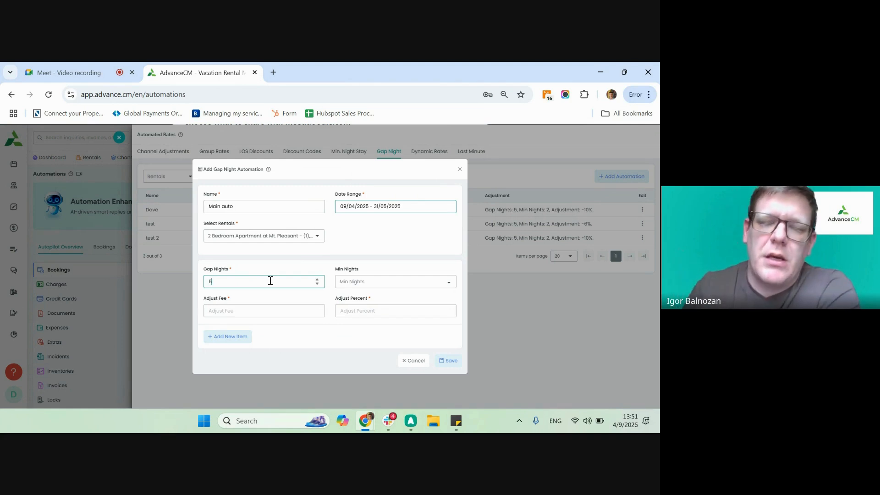
{"action": "left_click", "coordinate": [356, 284]}
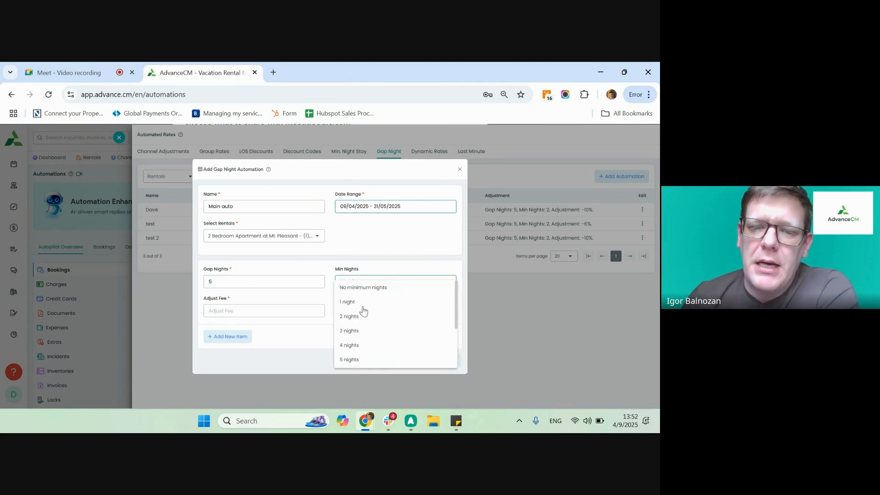
{"action": "left_click", "coordinate": [361, 321]}
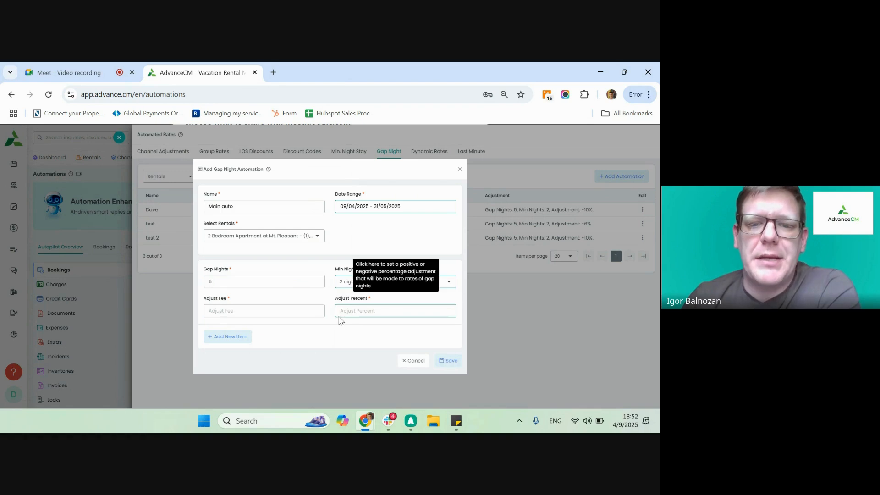
Set the gap night rate adjustment to -10 percent and save the automation.
{"action": "left_click", "coordinate": [449, 312]}
{"action": "left_click", "coordinate": [448, 313]}
{"action": "left_click", "coordinate": [448, 312]}
{"action": "left_click", "coordinate": [448, 313]}
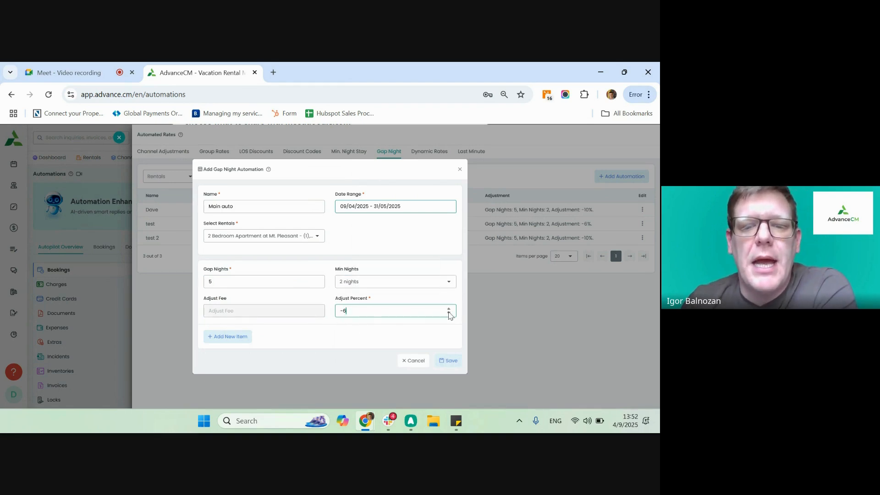
{"action": "left_click", "coordinate": [449, 312]}
{"action": "left_click", "coordinate": [448, 312]}
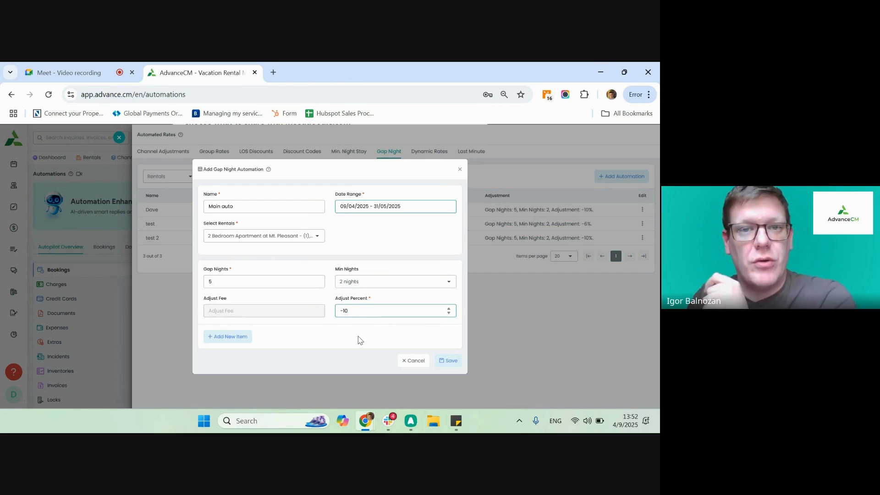
{"action": "left_click", "coordinate": [445, 361]}
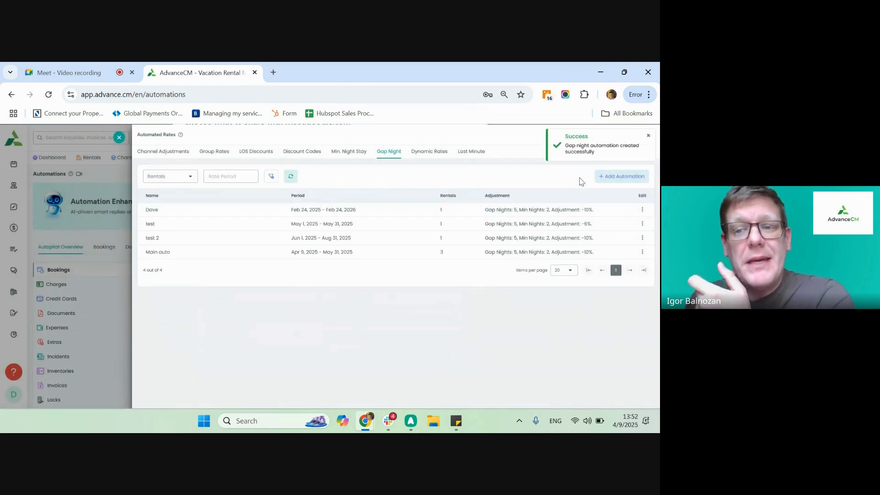
Add a second item to the Main auto gap night automation with 7 gap nights and a 2-night minimum.
{"action": "left_click", "coordinate": [319, 255]}
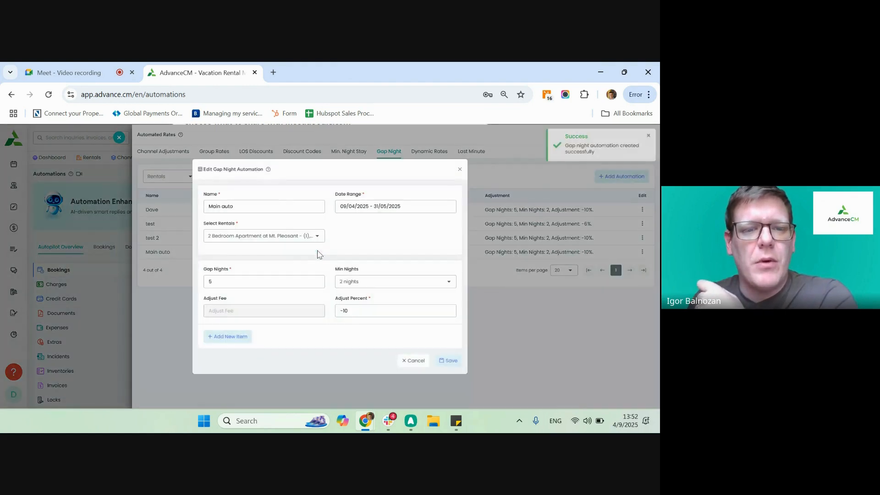
{"action": "left_click", "coordinate": [243, 338]}
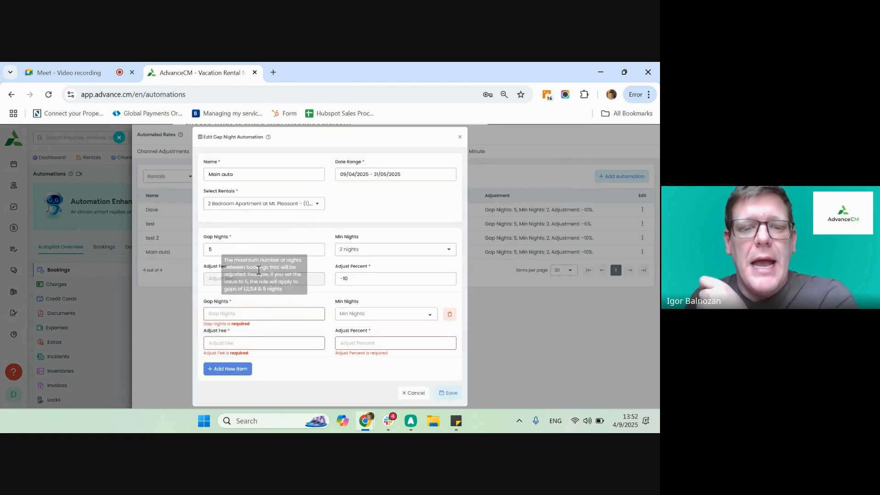
{"action": "left_click", "coordinate": [256, 316]}
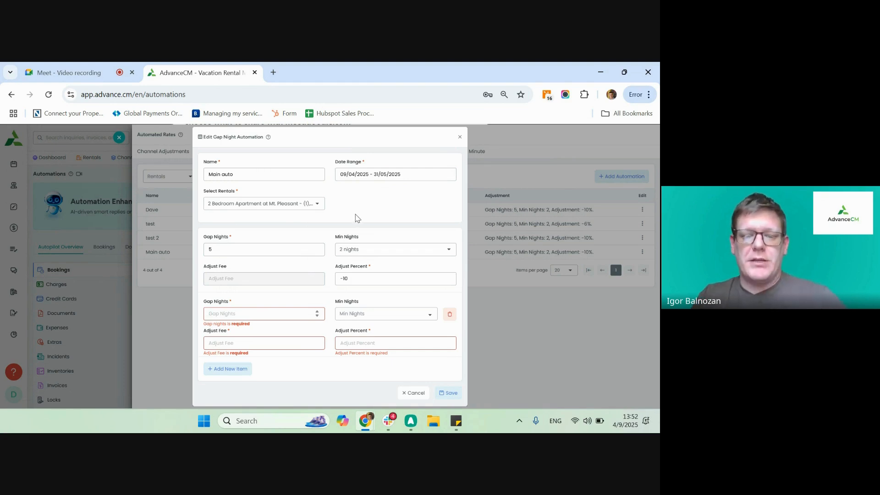
{"action": "type", "text": "7"}
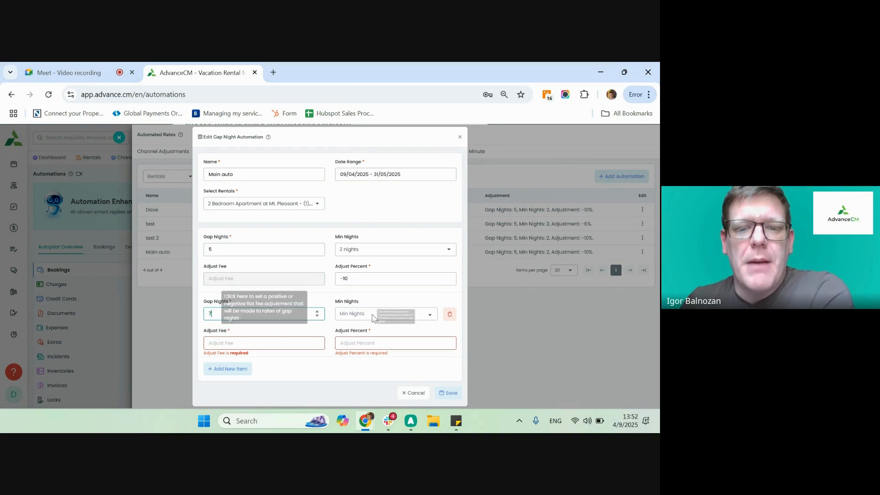
{"action": "left_click", "coordinate": [349, 313]}
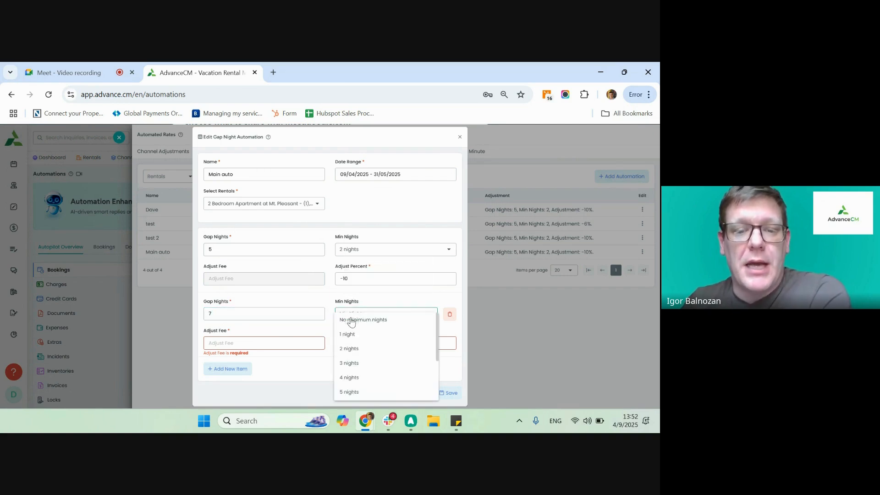
{"action": "left_click", "coordinate": [351, 350]}
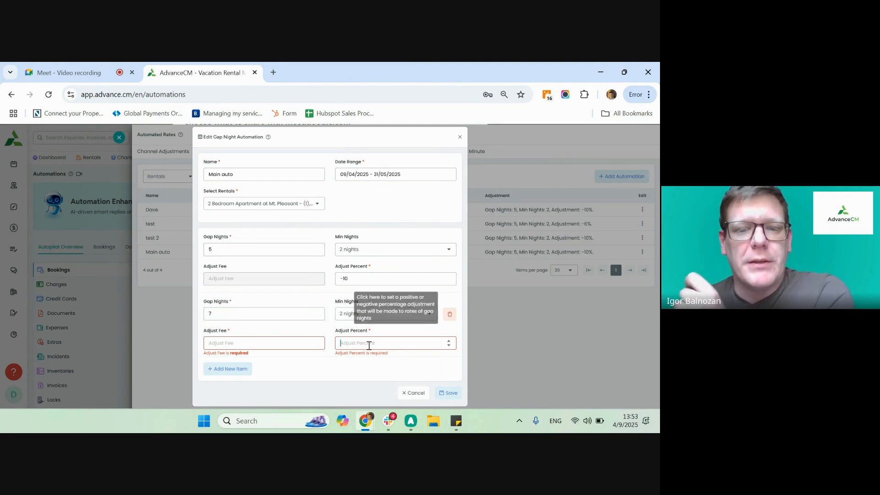
Set the percentage adjustment of the 7-gap-night item to -5.
{"action": "left_click", "coordinate": [448, 345]}
{"action": "left_click", "coordinate": [448, 346]}
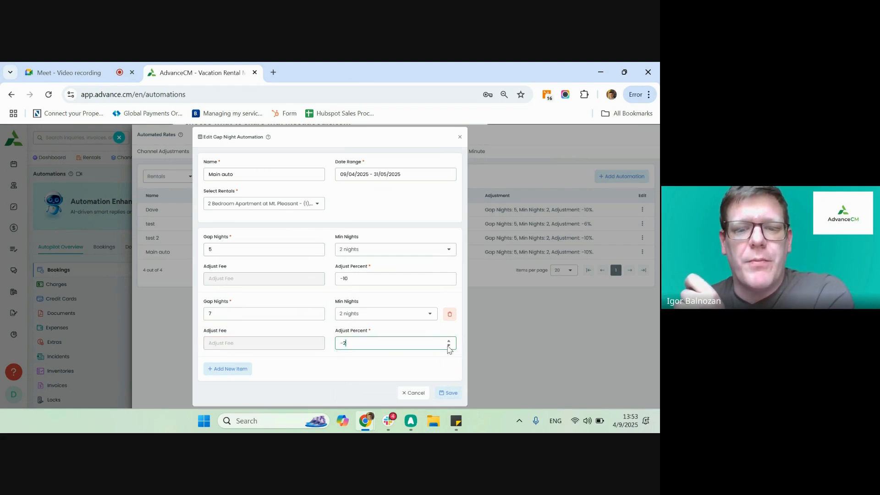
{"action": "left_click", "coordinate": [448, 347]}
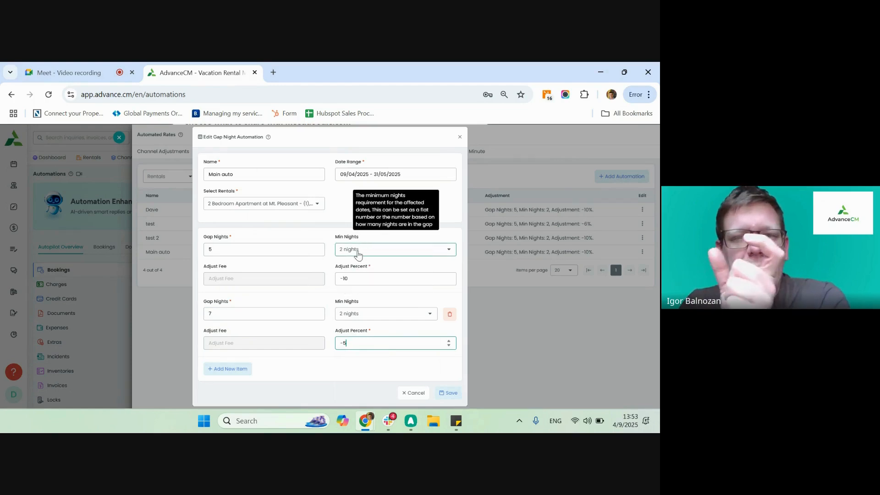
{"action": "mouse_move", "coordinate": [388, 420]}
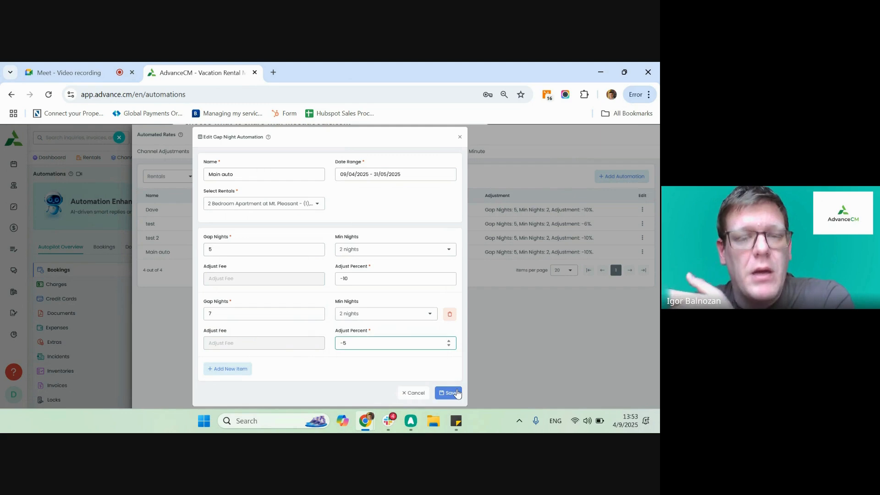
Save the Main auto gap night automation with its added item.
{"action": "left_click", "coordinate": [440, 398]}
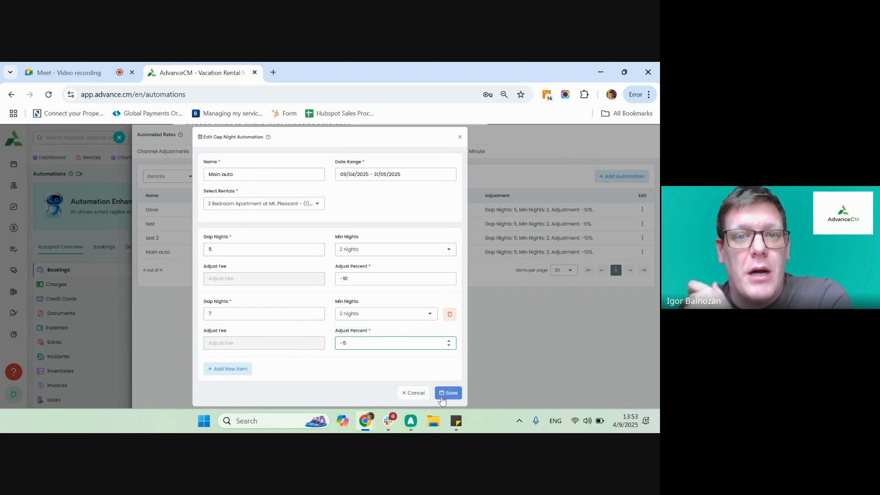
{"action": "left_click", "coordinate": [442, 398]}
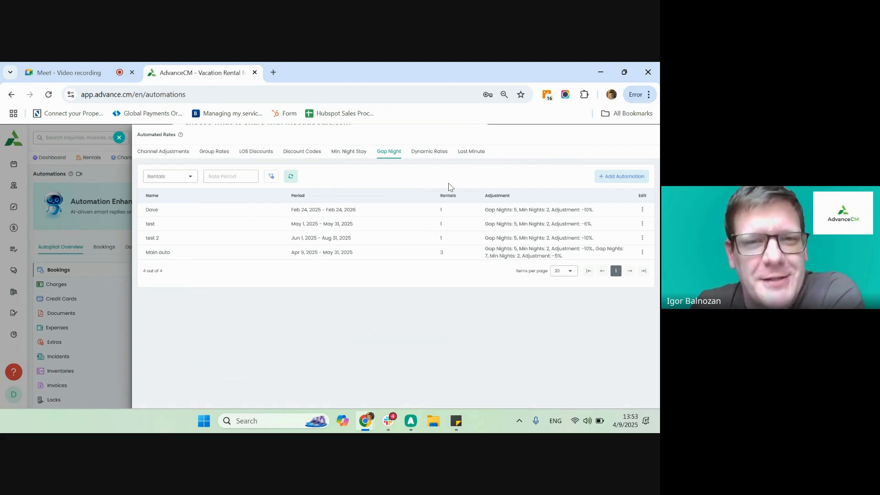
Start a new last minute automation named Main with the date range 09/04/2025 - 31/05/2025.
{"action": "left_click", "coordinate": [475, 156]}
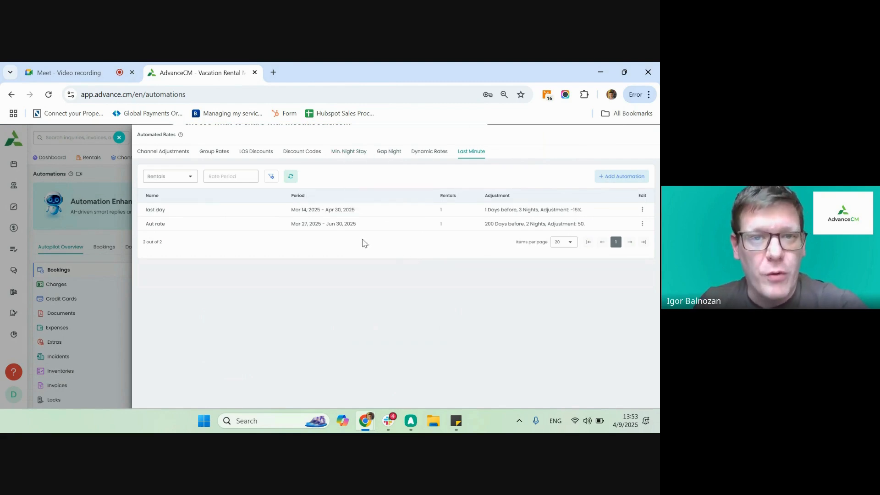
{"action": "left_click", "coordinate": [632, 178]}
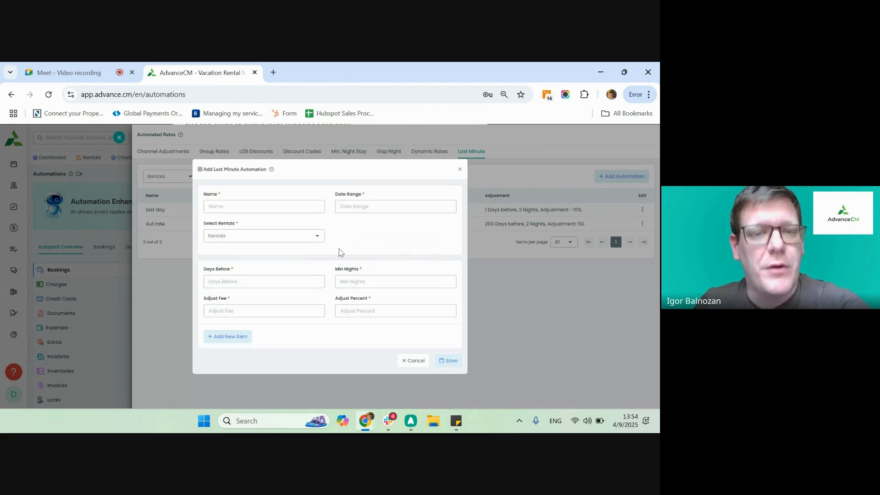
{"action": "left_click", "coordinate": [272, 205]}
{"action": "type", "text": "Main"}
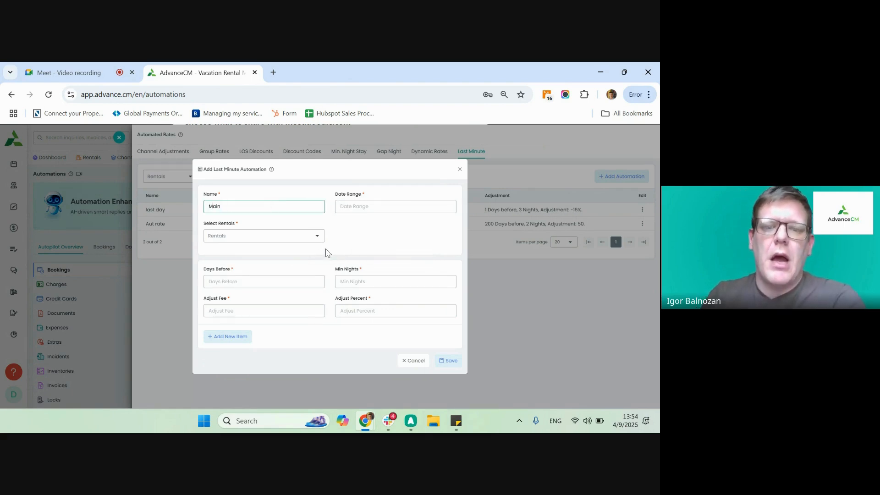
{"action": "left_click", "coordinate": [370, 205]}
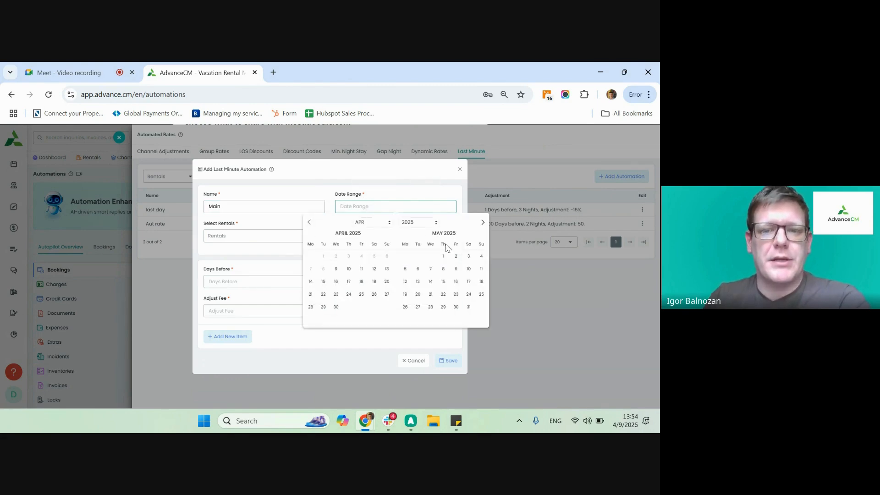
{"action": "left_click", "coordinate": [337, 271]}
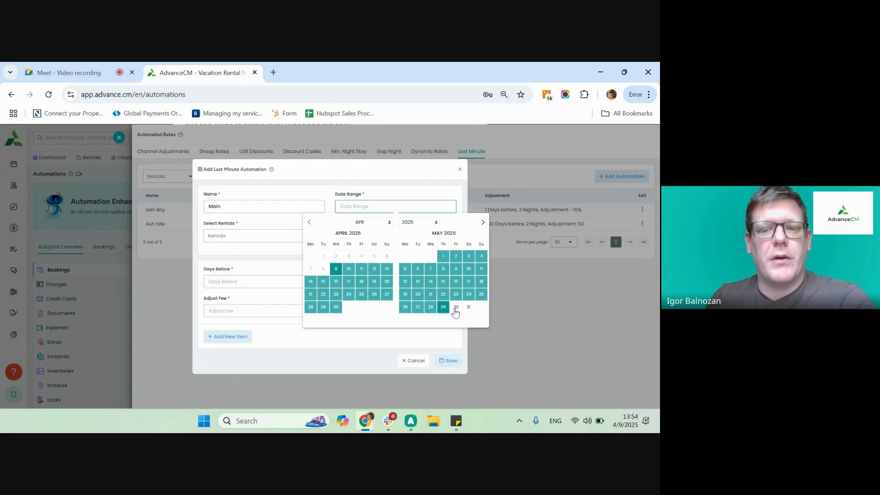
{"action": "left_click", "coordinate": [468, 306]}
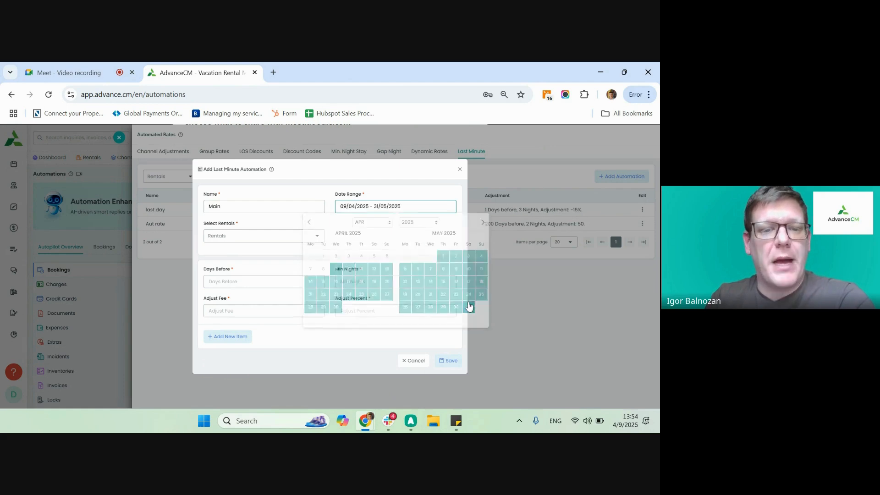
Assign the 2 Bedroom Apartment at Mt. Pleasant rentals (1), (2) and (3) to the last minute automation.
{"action": "left_click", "coordinate": [298, 240]}
{"action": "left_click", "coordinate": [253, 270]}
{"action": "left_click", "coordinate": [255, 288]}
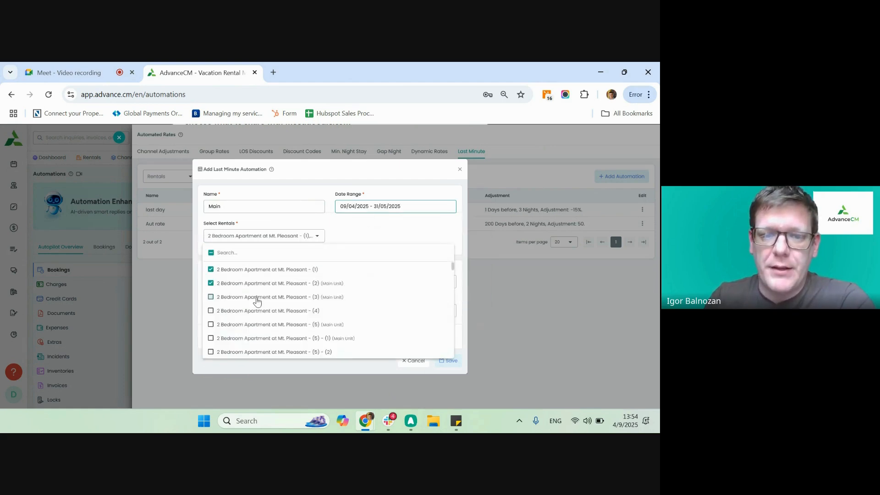
{"action": "left_click", "coordinate": [353, 224]}
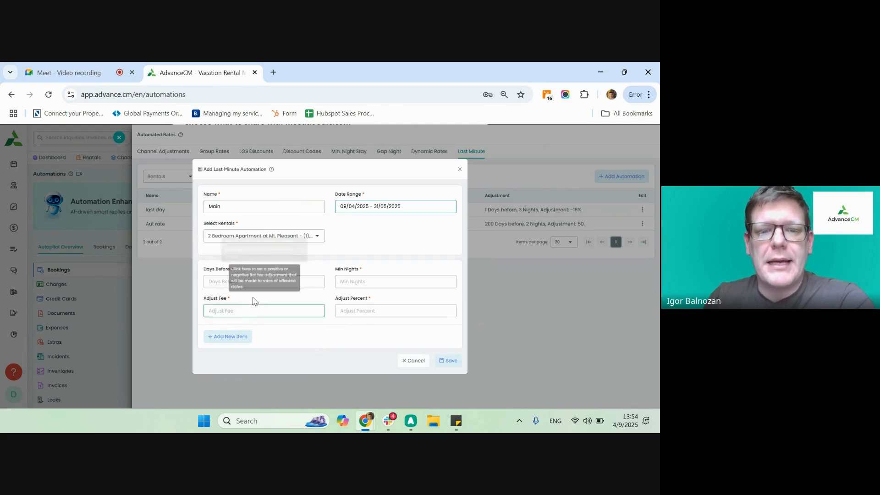
Set the last minute automation to 1 day before with a minimum of 3 nights.
{"action": "left_click", "coordinate": [256, 283]}
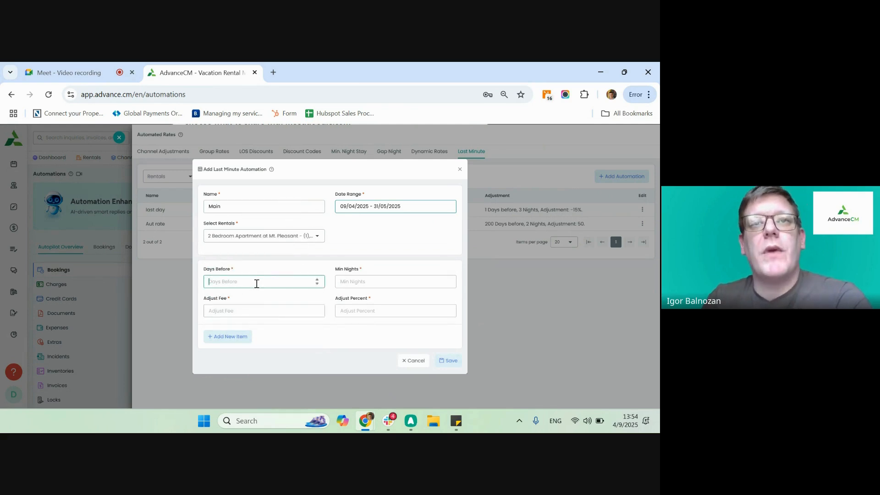
{"action": "type", "text": "1"}
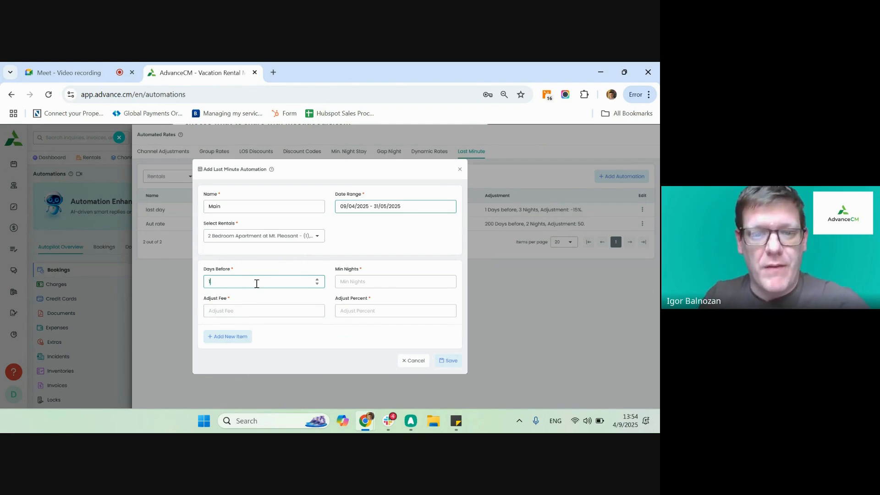
{"action": "left_click", "coordinate": [342, 280]}
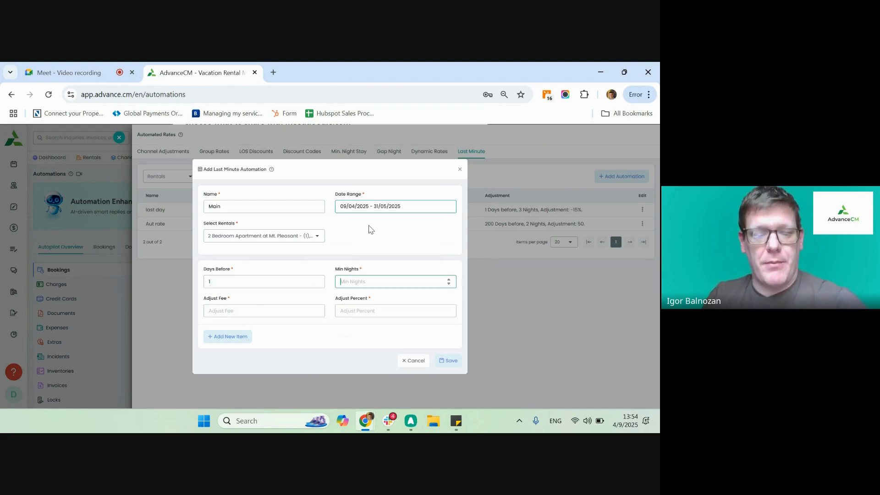
{"action": "type", "text": "3"}
Set the last minute automation's percentage adjustment to -15.
{"action": "left_click", "coordinate": [370, 311]}
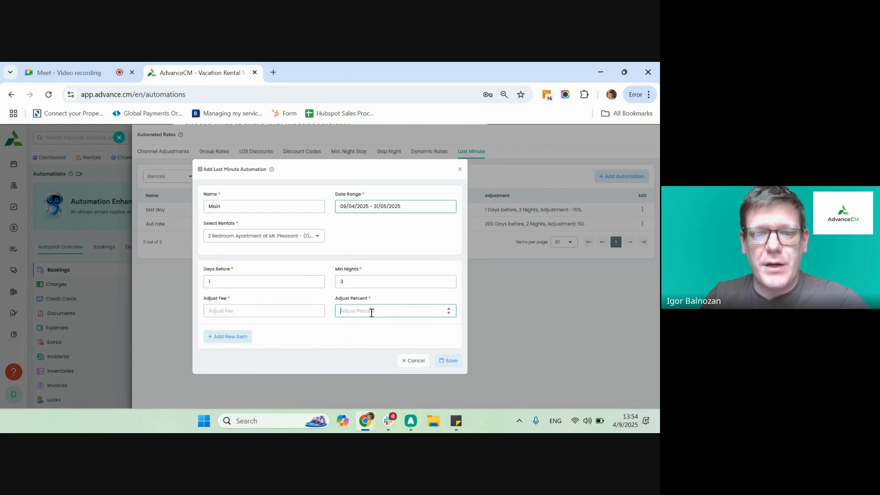
{"action": "left_click", "coordinate": [449, 314]}
{"action": "left_click", "coordinate": [449, 313]}
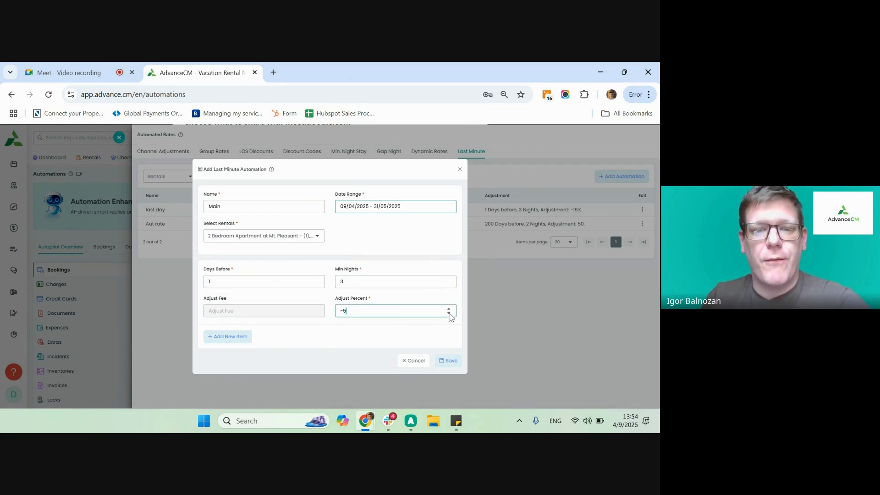
{"action": "type", "text": "0"}
{"action": "key", "text": "BackSpace"}
{"action": "type", "text": "5"}
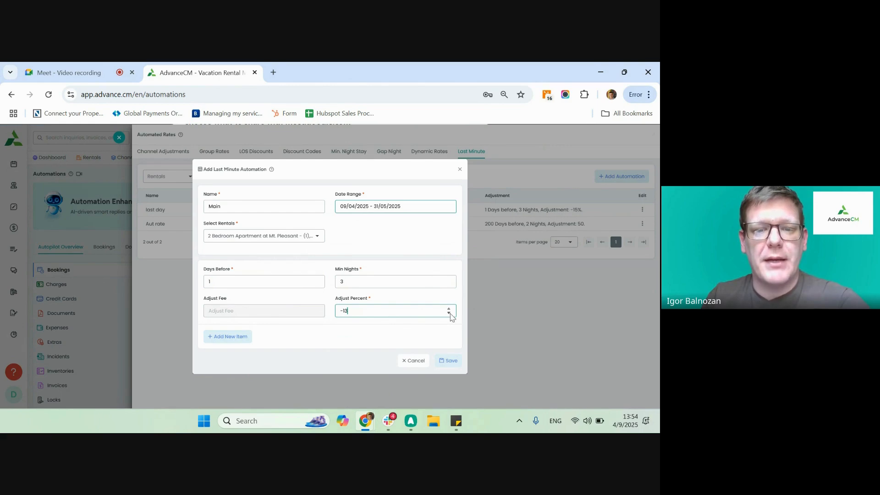
{"action": "left_click", "coordinate": [409, 337]}
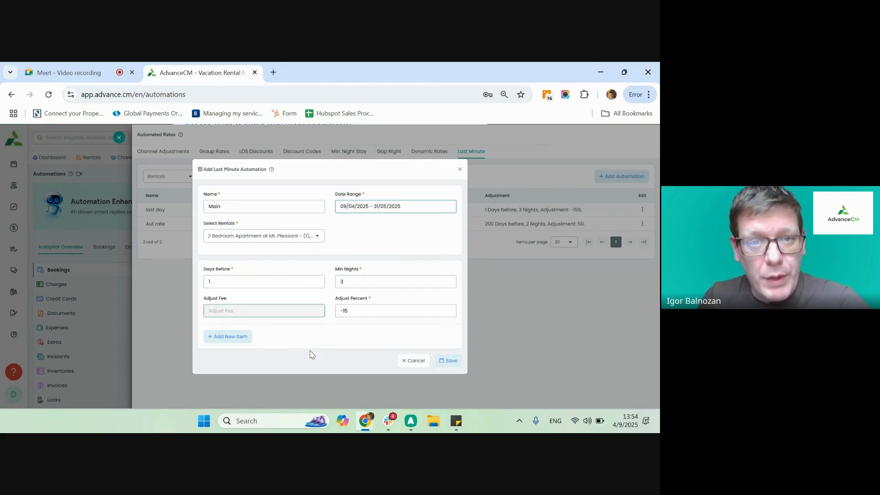
Check the current date on the system calendar and save the Main last minute automation.
{"action": "left_click", "coordinate": [626, 423]}
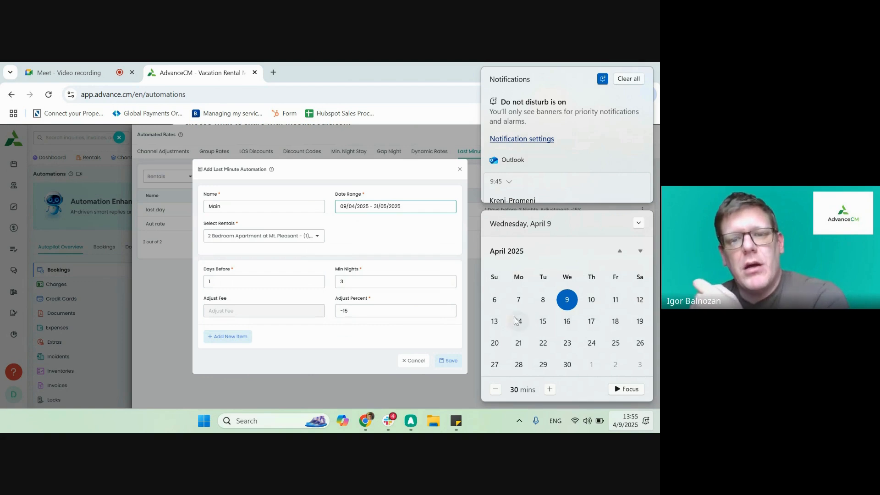
{"action": "left_click", "coordinate": [442, 344]}
{"action": "left_click", "coordinate": [448, 360]}
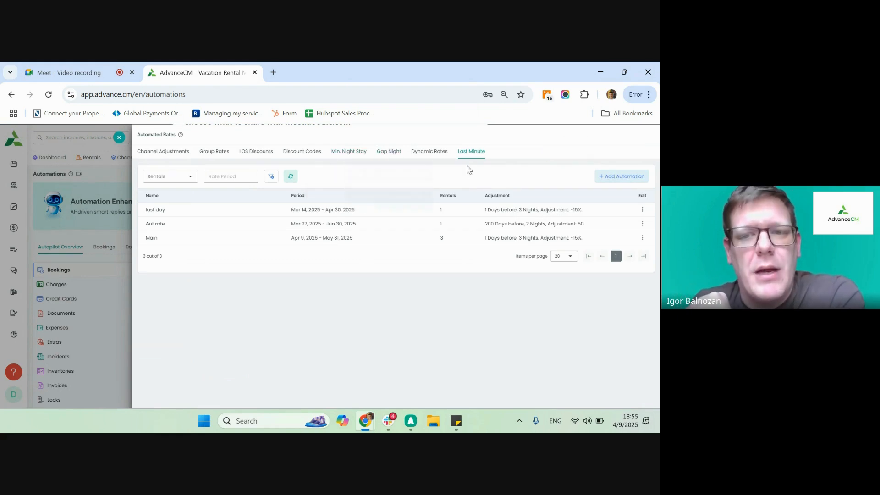
Start a new dynamic rate named Main D for the rental 2 Bedroom Apartment at Mt. Pleasant - (1).
{"action": "right_click", "coordinate": [433, 180]}
{"action": "left_click", "coordinate": [385, 182]}
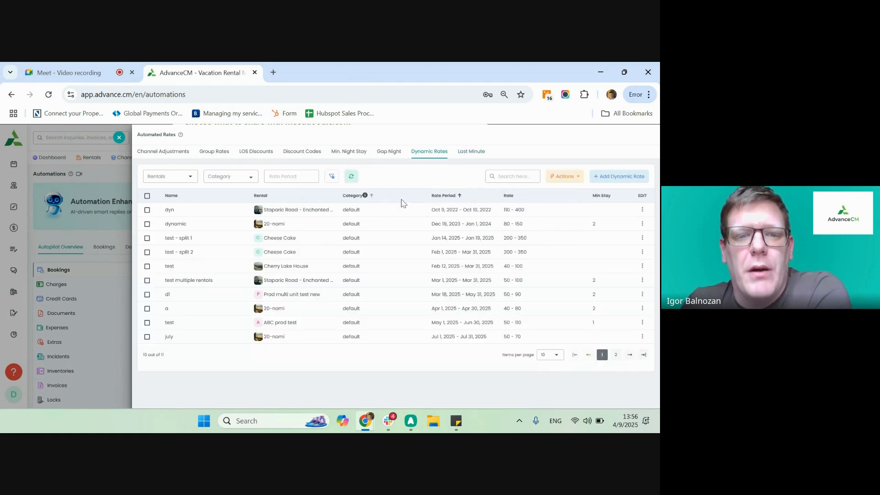
{"action": "left_click", "coordinate": [591, 179]}
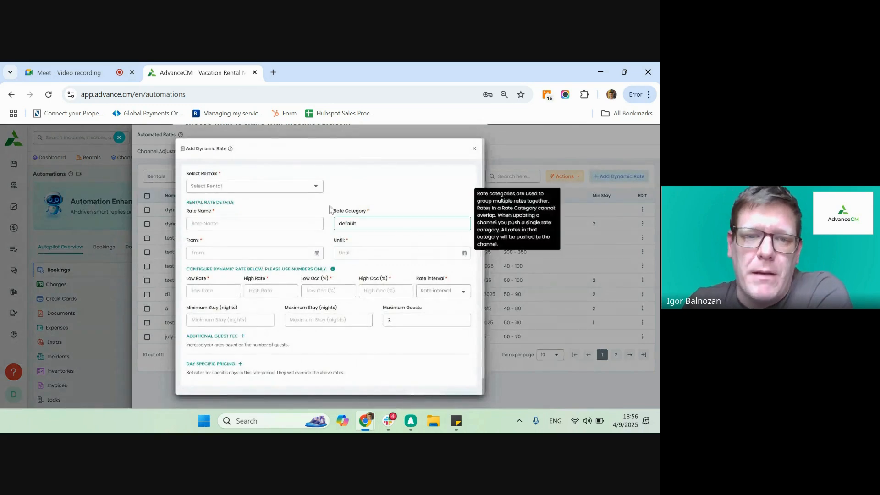
{"action": "left_click", "coordinate": [314, 186]}
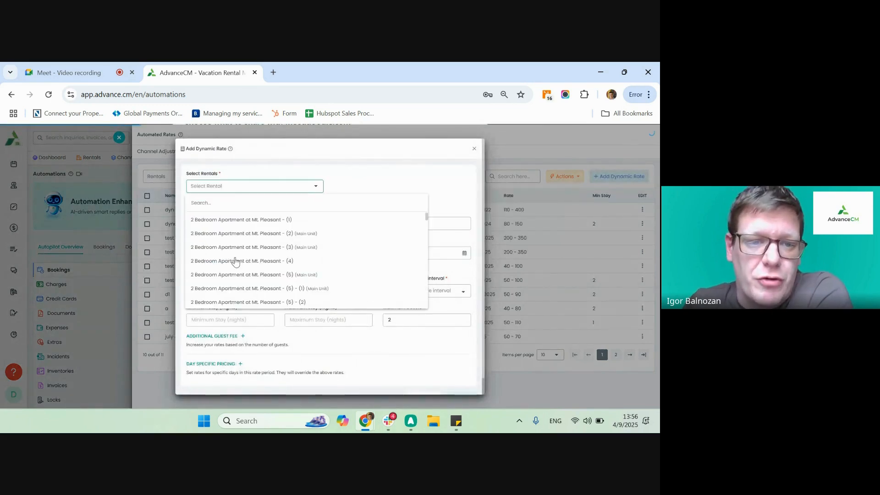
{"action": "left_click", "coordinate": [267, 220]}
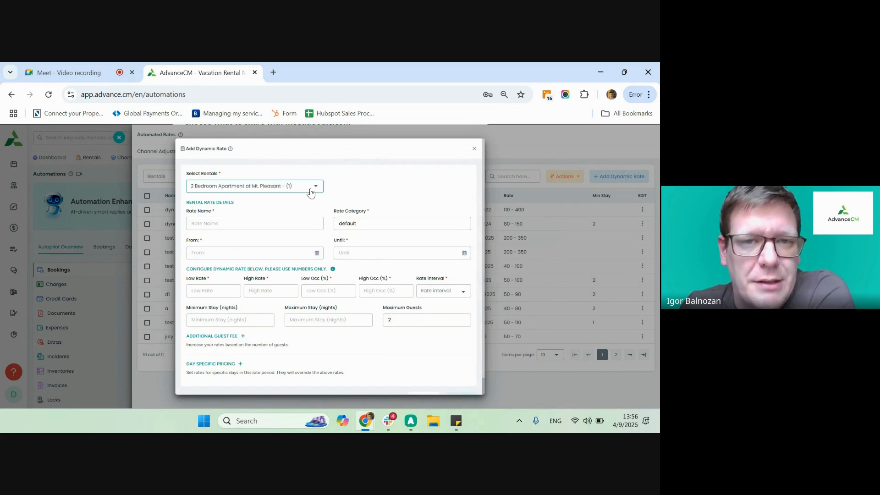
{"action": "left_click", "coordinate": [228, 222]}
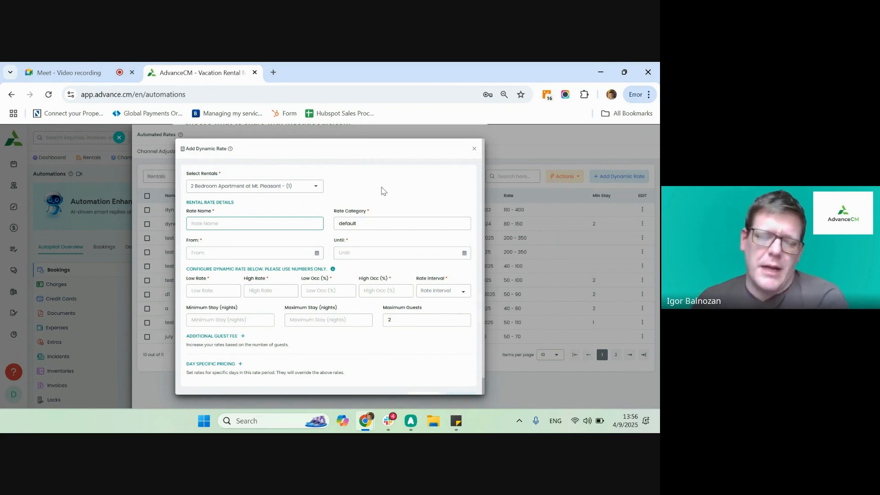
{"action": "type", "text": "Main D"}
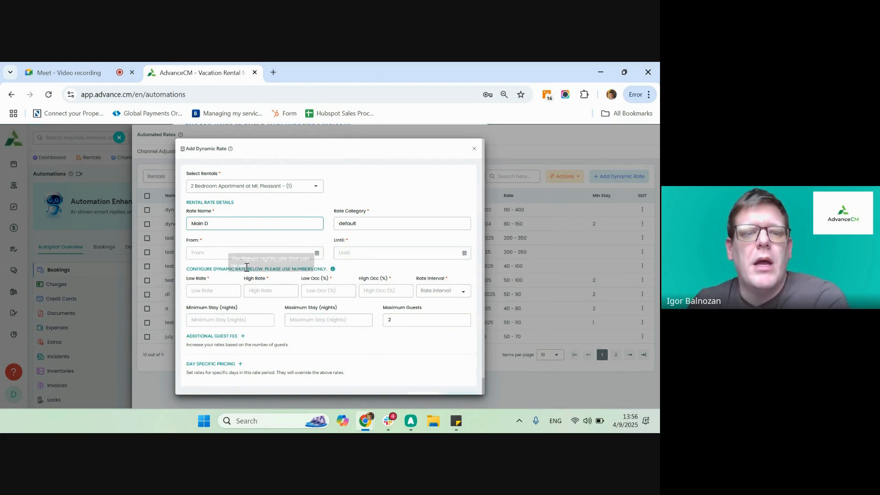
Set the Main D rate period from 01-Apr-2025 until 31-May-2025.
{"action": "left_click", "coordinate": [224, 253]}
{"action": "left_click", "coordinate": [227, 316]}
{"action": "left_click", "coordinate": [378, 252]}
{"action": "left_click", "coordinate": [429, 273]}
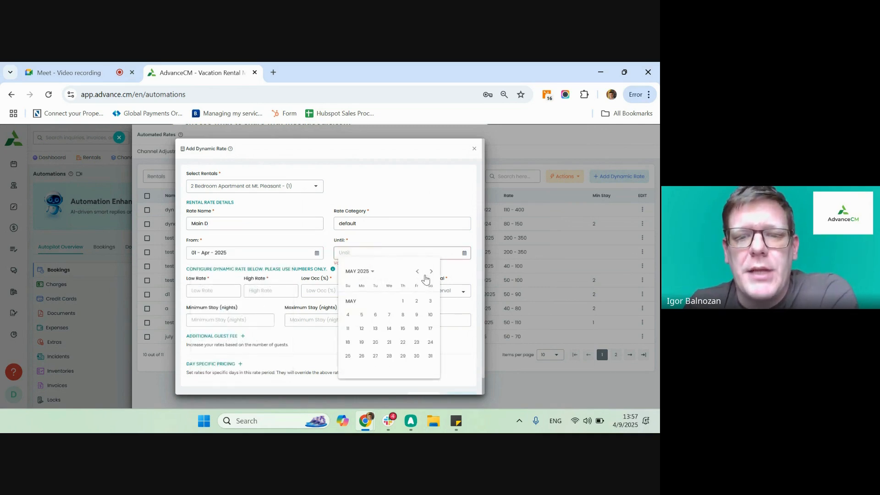
{"action": "left_click", "coordinate": [431, 356]}
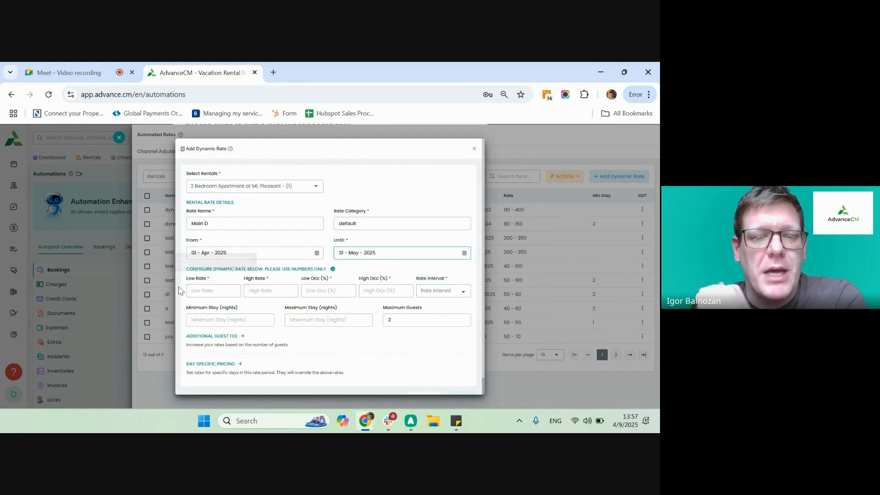
Set the dynamic rate's low rate to 80 and its high rate to 250.
{"action": "right_click", "coordinate": [289, 303]}
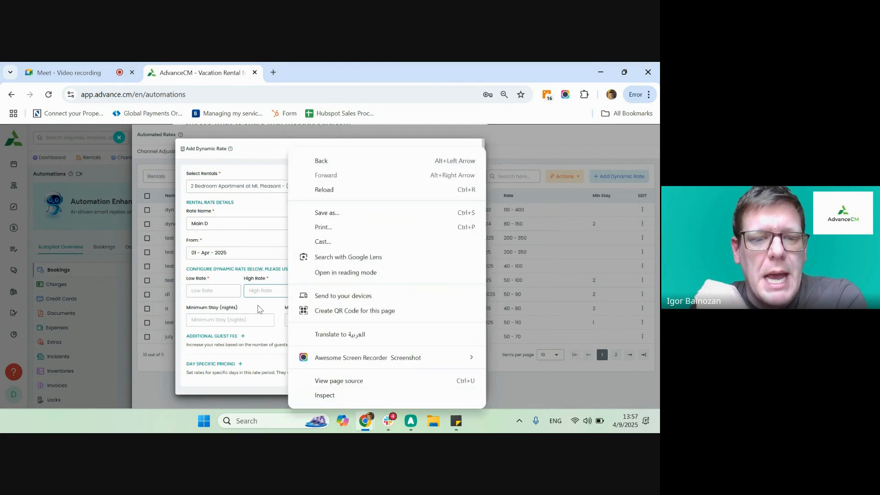
{"action": "left_click", "coordinate": [260, 309]}
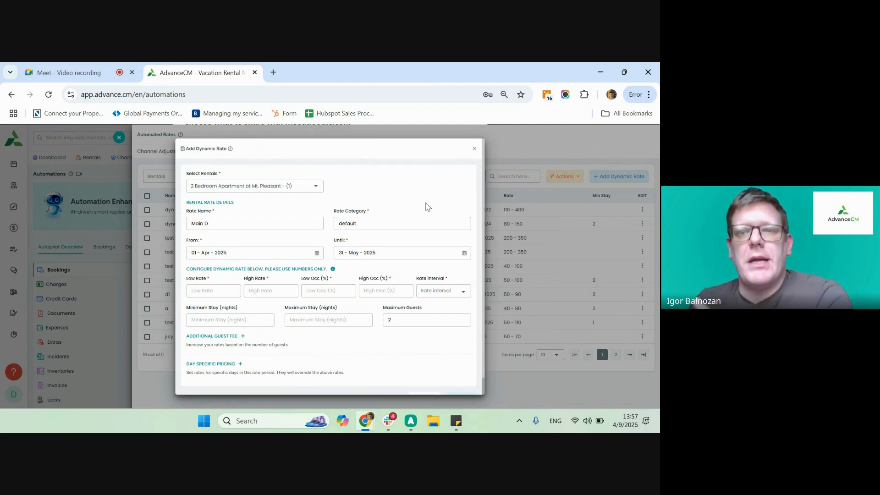
{"action": "mouse_move", "coordinate": [421, 213]}
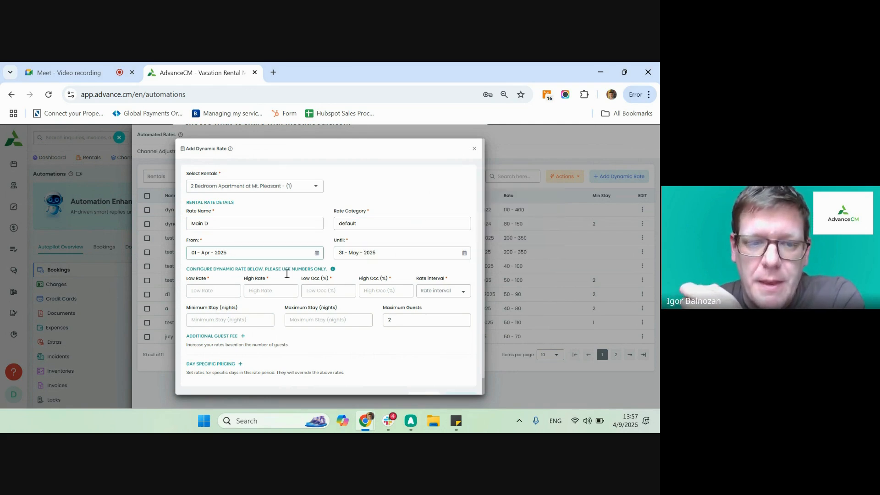
{"action": "mouse_move", "coordinate": [210, 287]}
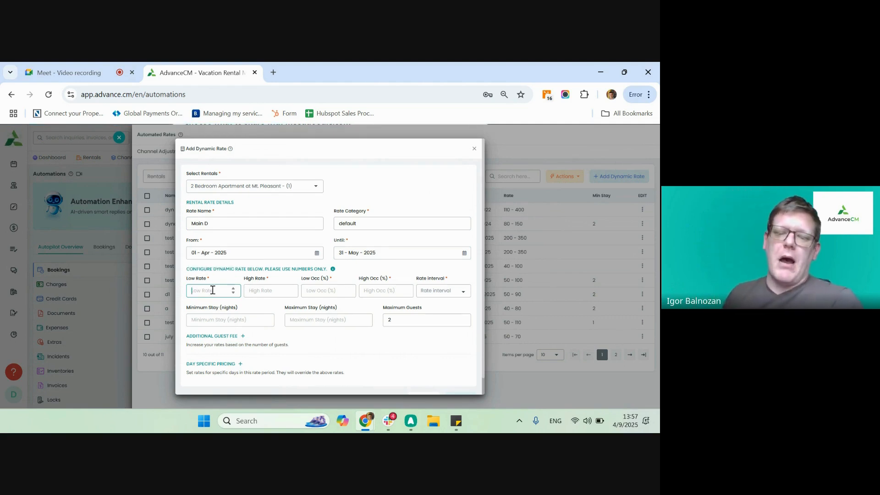
{"action": "type", "text": "80"}
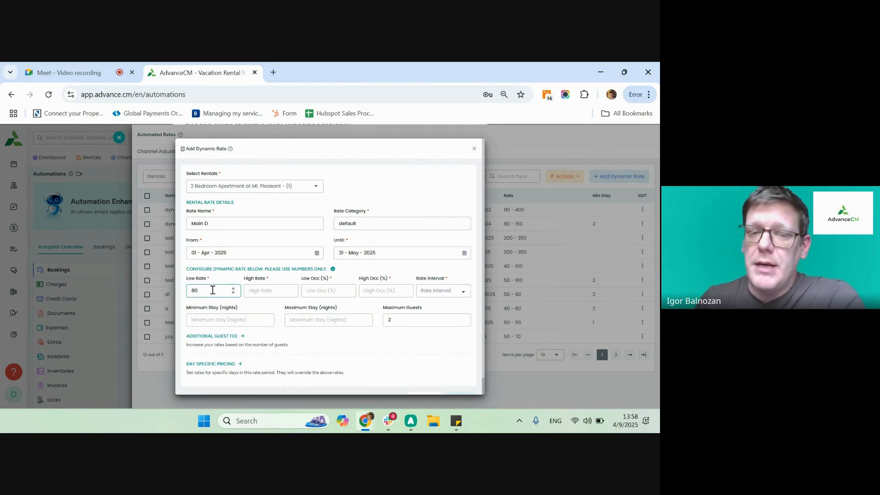
{"action": "left_click", "coordinate": [267, 294]}
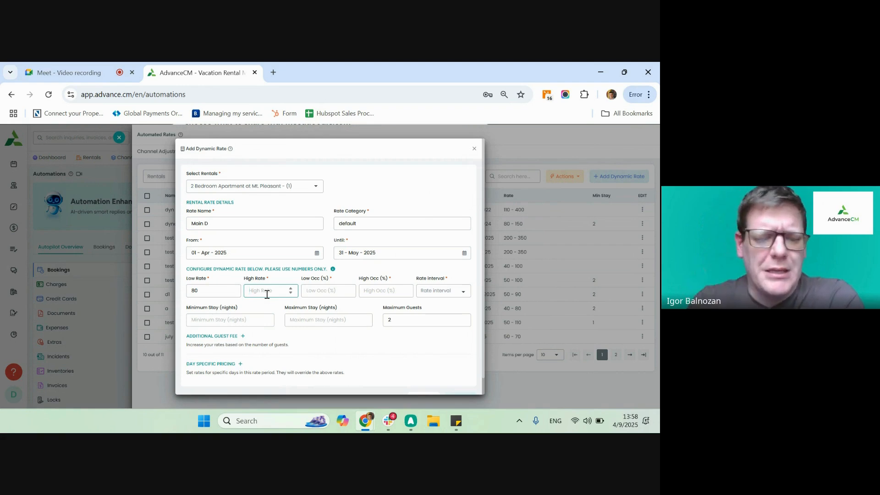
{"action": "type", "text": "250"}
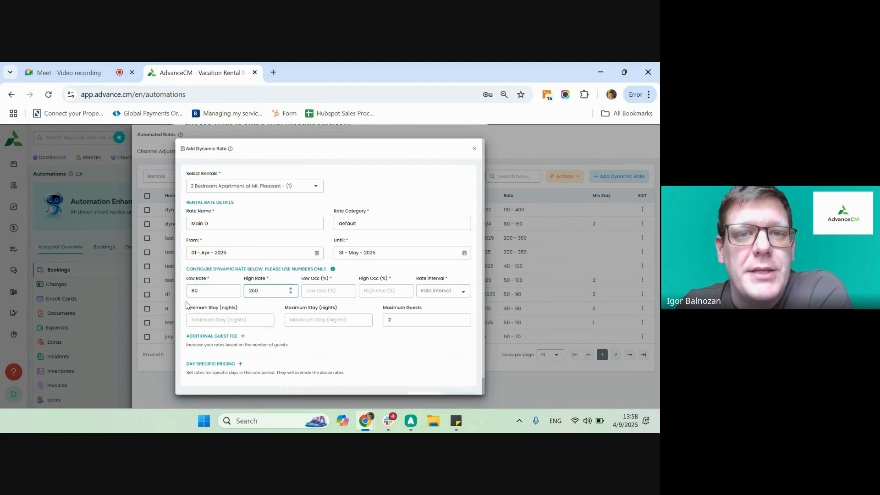
{"action": "key", "text": "Tab"}
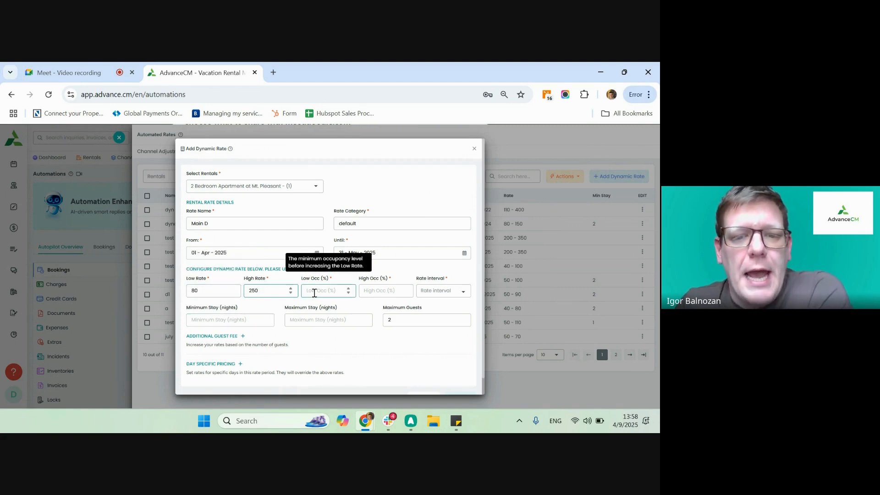
Set the dynamic rate's low occupancy to 30%, its high occupancy to 65% and the rate interval to Monthly.
{"action": "type", "text": "30"}
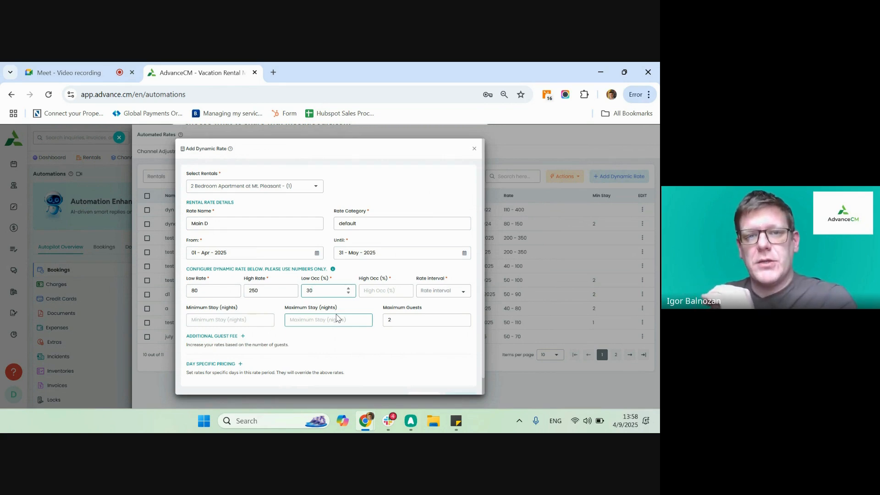
{"action": "right_click", "coordinate": [310, 299]}
{"action": "left_click_drag", "start_coordinate": [294, 307], "coordinate": [299, 308]}
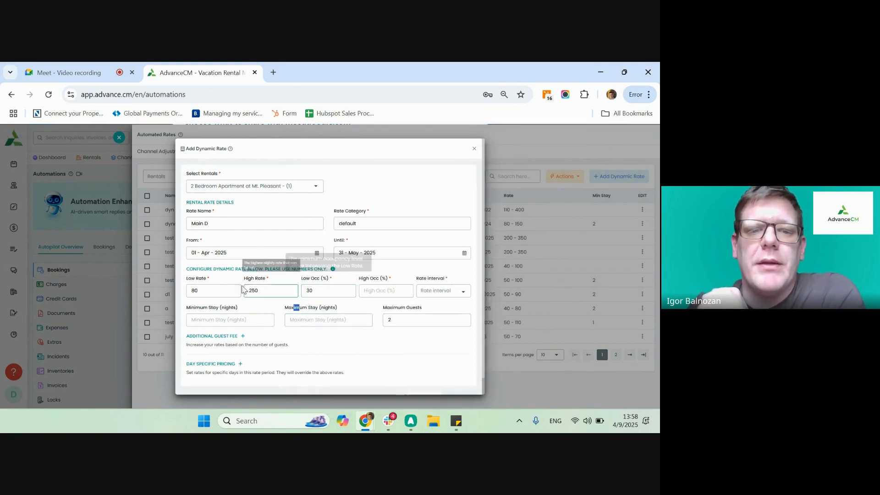
{"action": "left_click", "coordinate": [205, 294]}
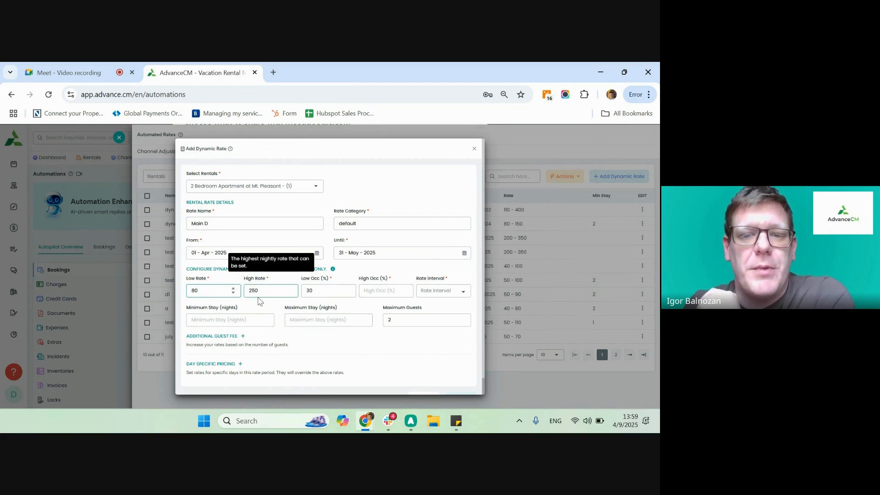
{"action": "left_click", "coordinate": [381, 292]}
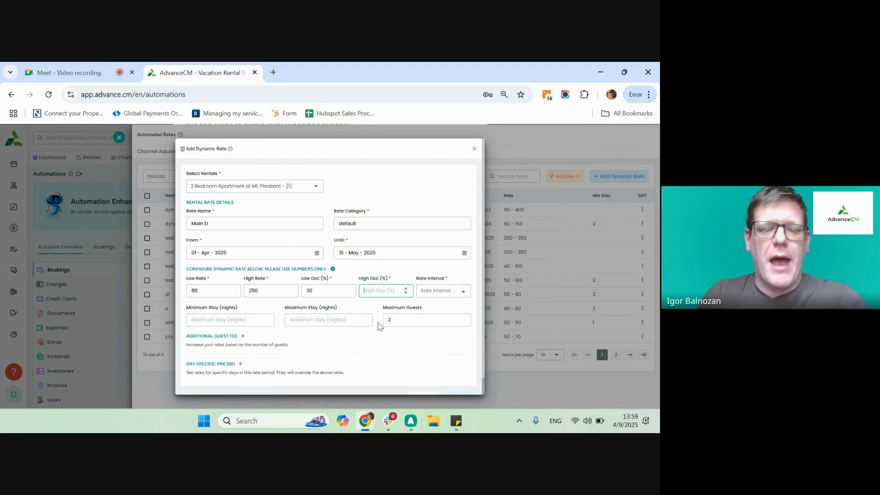
{"action": "type", "text": "65"}
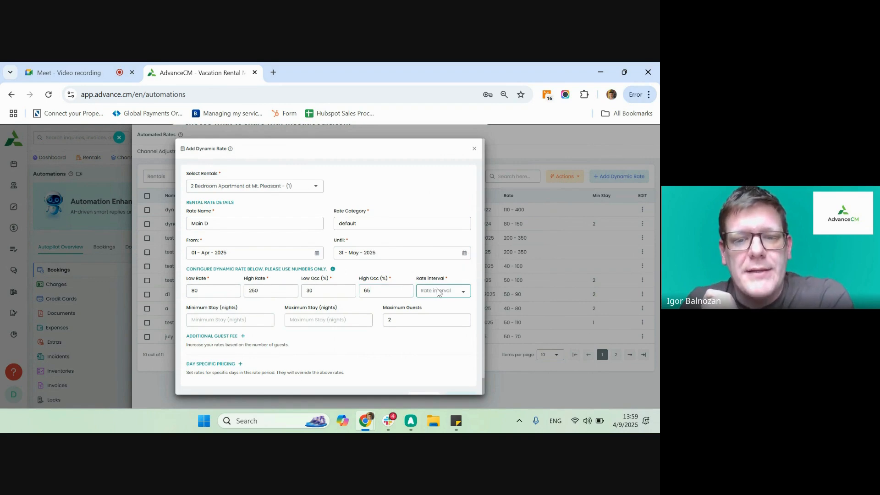
{"action": "left_click", "coordinate": [441, 293]}
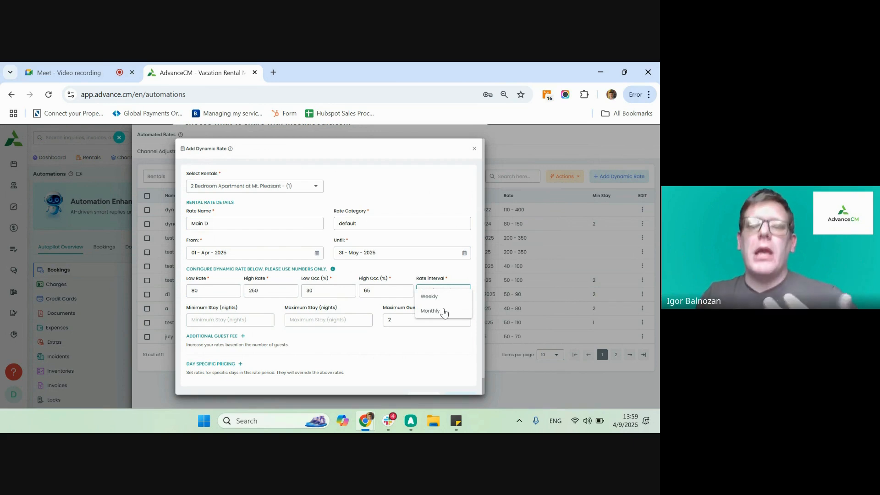
{"action": "left_click", "coordinate": [444, 312]}
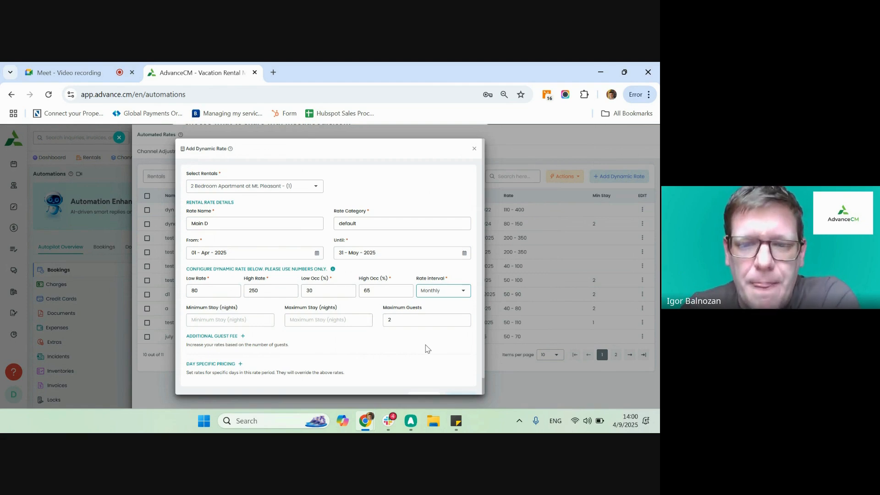
Set the dynamic rate's minimum stay to 2 nights and its maximum guests to 5.
{"action": "scroll", "coordinate": [416, 320], "scroll_direction": "down", "scroll_amount": 1}
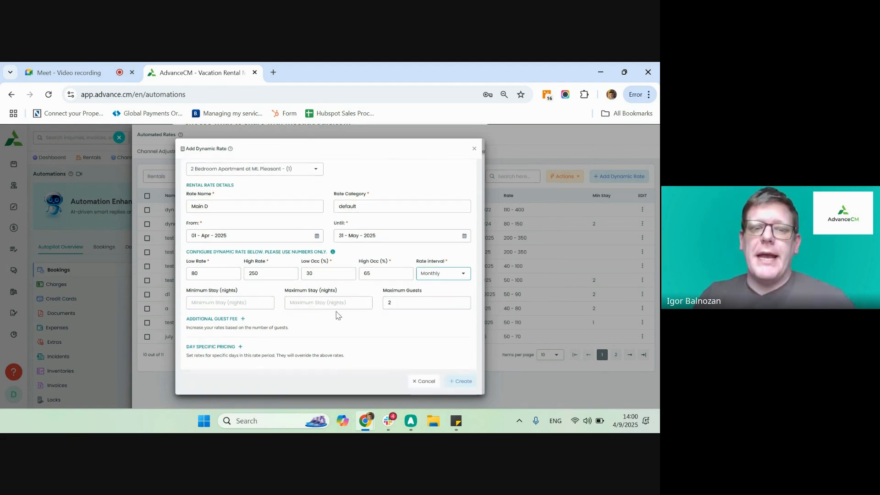
{"action": "left_click", "coordinate": [257, 303]}
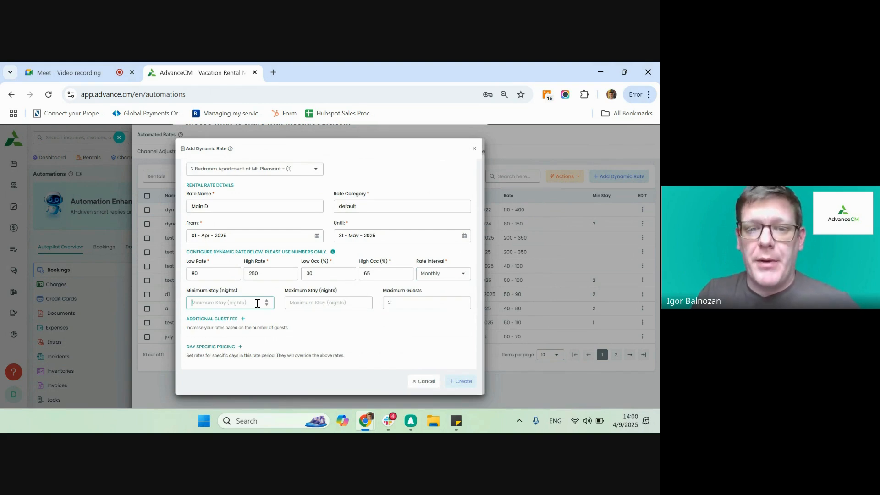
{"action": "type", "text": "2"}
{"action": "left_click", "coordinate": [385, 303]}
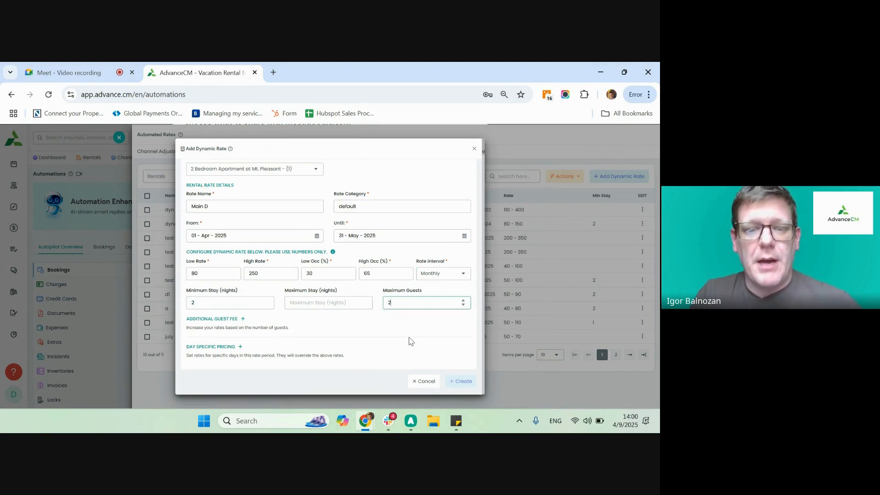
{"action": "key", "text": "BackSpace"}
{"action": "type", "text": "5"}
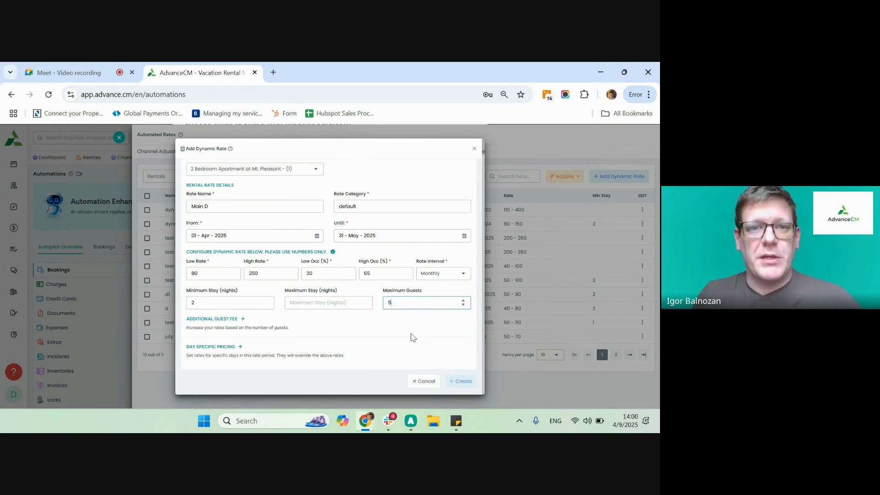
Add an additional guest fee of 30 per person, per night, for guest counts above 3.
{"action": "left_click", "coordinate": [235, 319]}
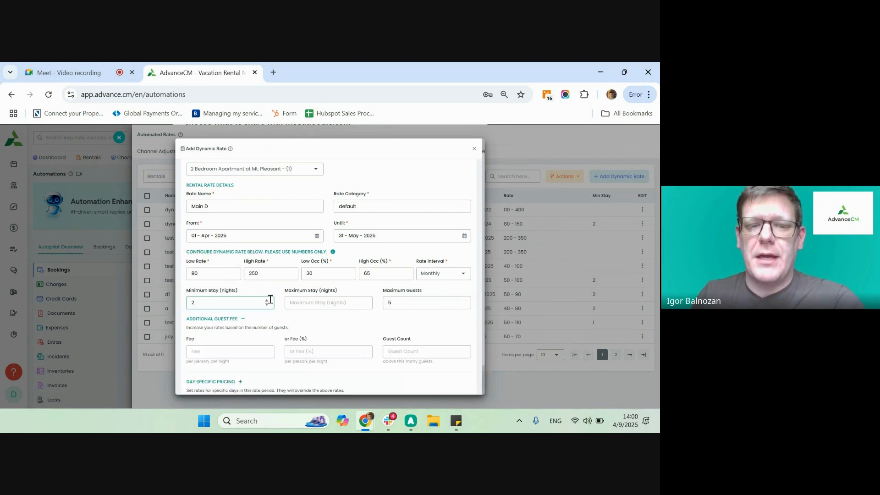
{"action": "scroll", "coordinate": [269, 300], "scroll_direction": "down", "scroll_amount": 1}
{"action": "left_click", "coordinate": [233, 318]}
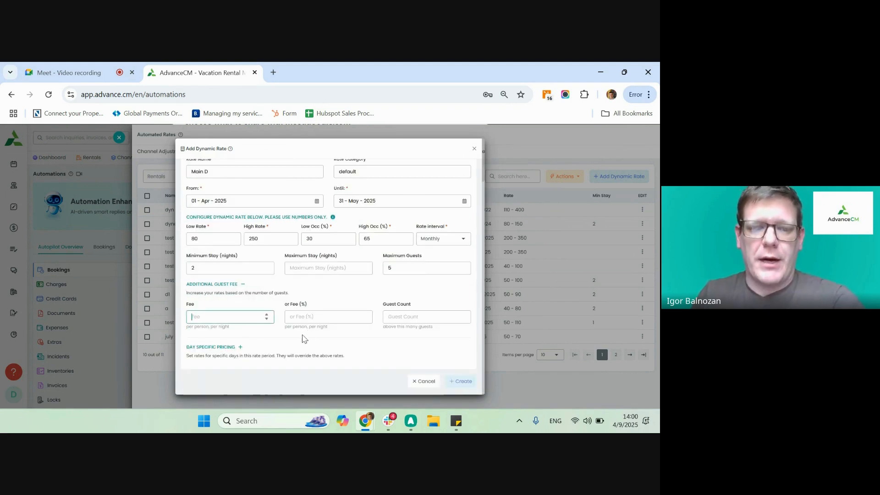
{"action": "type", "text": "30"}
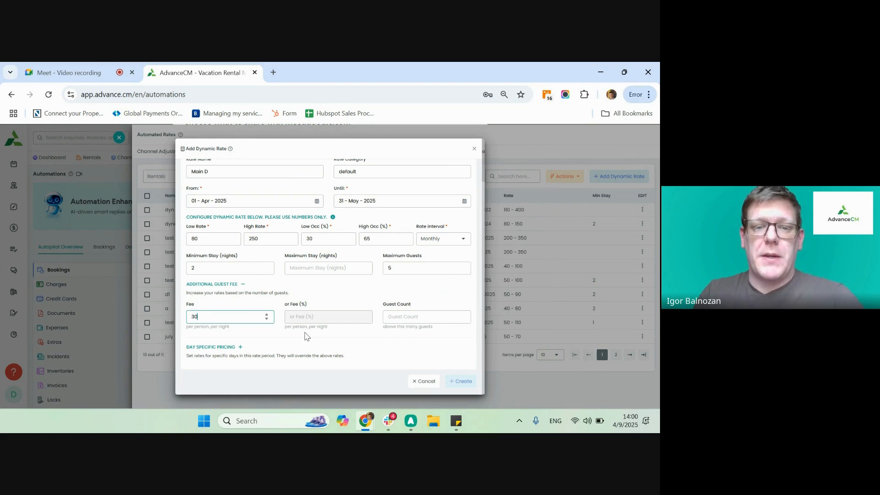
{"action": "left_click", "coordinate": [414, 316]}
{"action": "type", "text": "3"}
{"action": "left_click", "coordinate": [424, 290]}
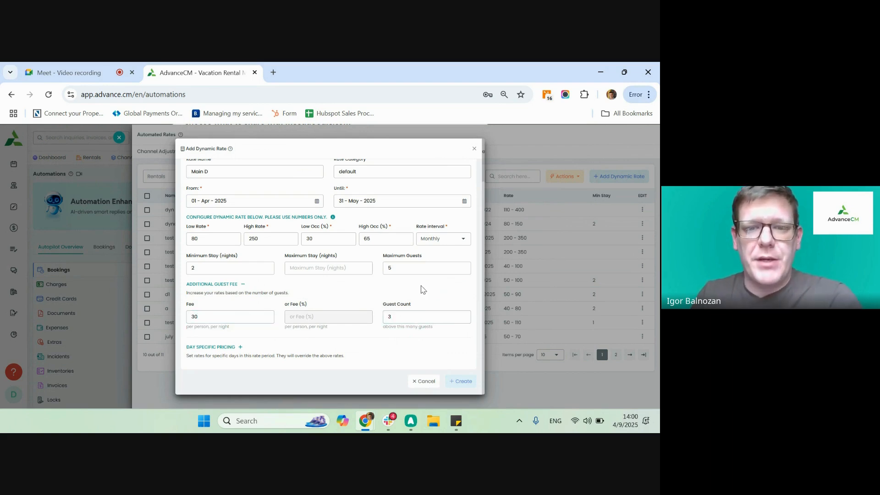
Add day specific pricing with a nightly rate of 120 on Friday and Saturday.
{"action": "left_click", "coordinate": [213, 347]}
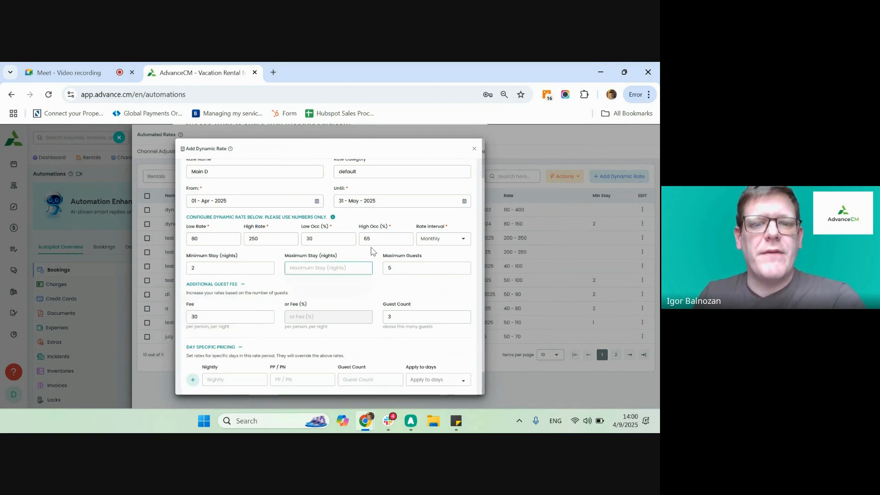
{"action": "left_click", "coordinate": [321, 263]}
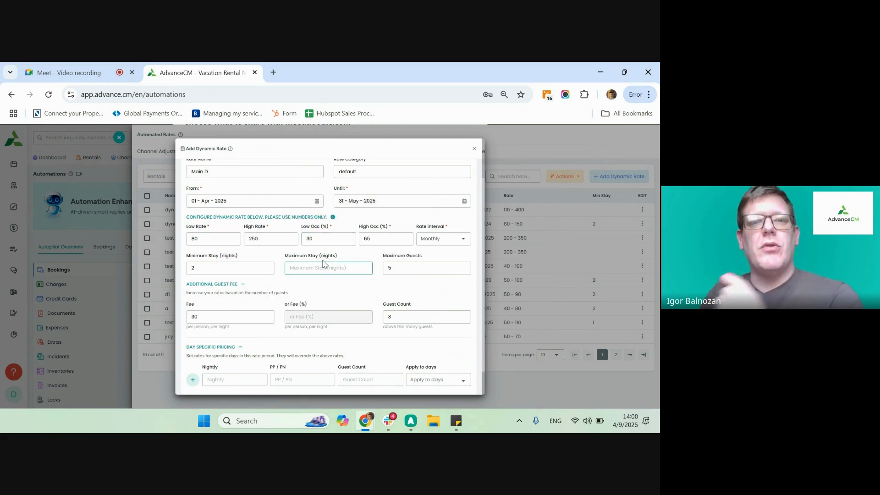
{"action": "left_click", "coordinate": [235, 379]}
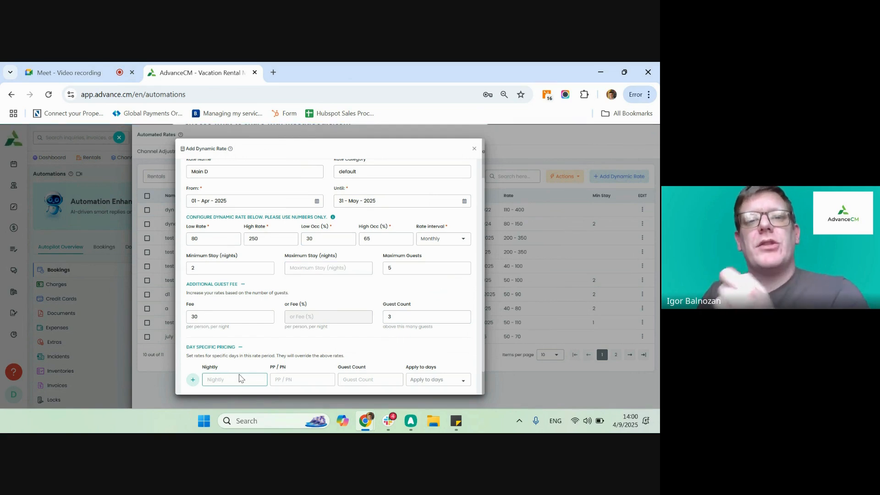
{"action": "scroll", "coordinate": [251, 346], "scroll_direction": "down", "scroll_amount": 1}
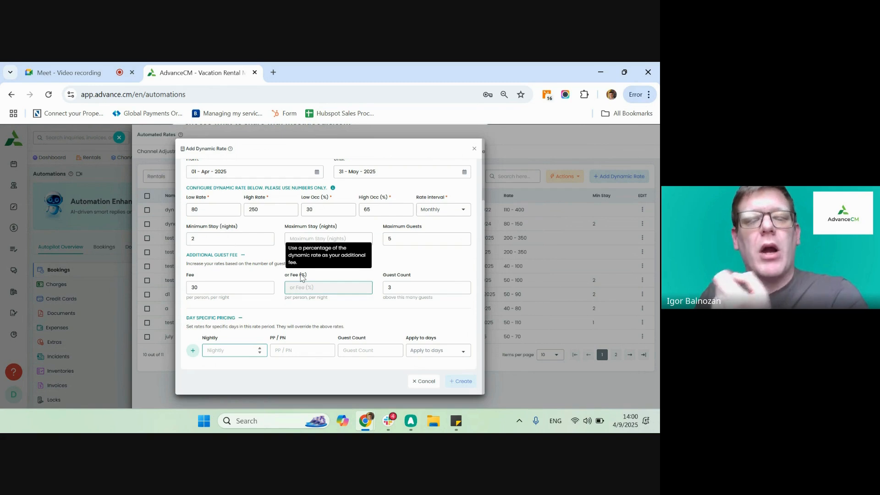
{"action": "left_click", "coordinate": [437, 350]}
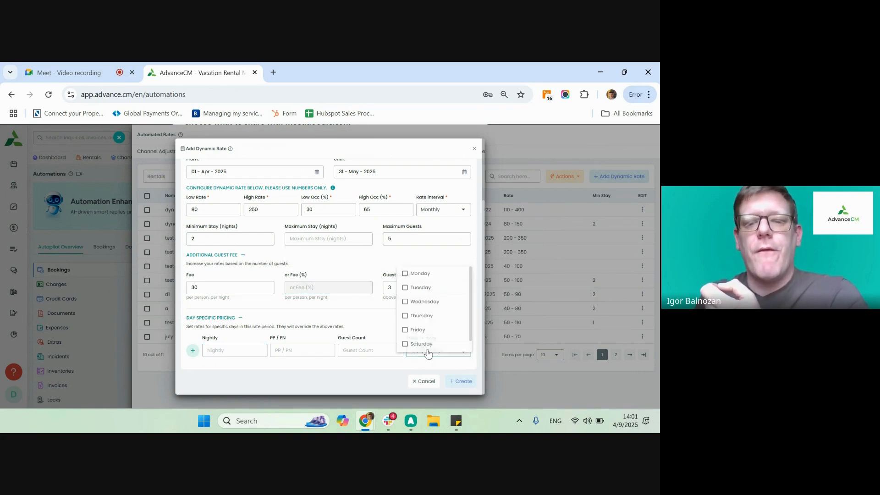
{"action": "left_click", "coordinate": [415, 331]}
{"action": "left_click", "coordinate": [415, 345]}
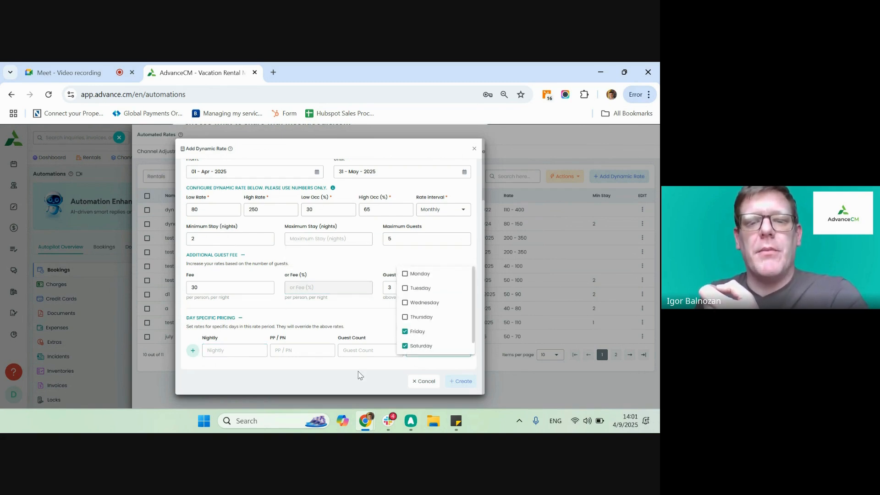
{"action": "left_click", "coordinate": [220, 350]}
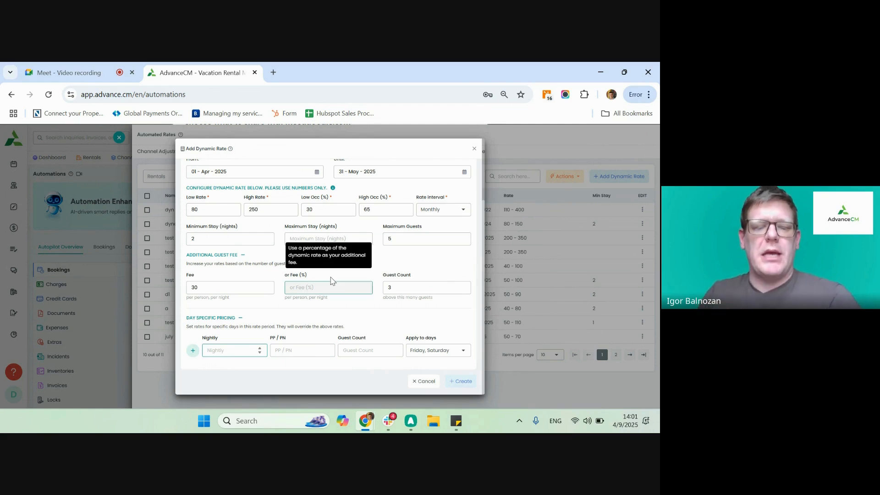
{"action": "type", "text": "120"}
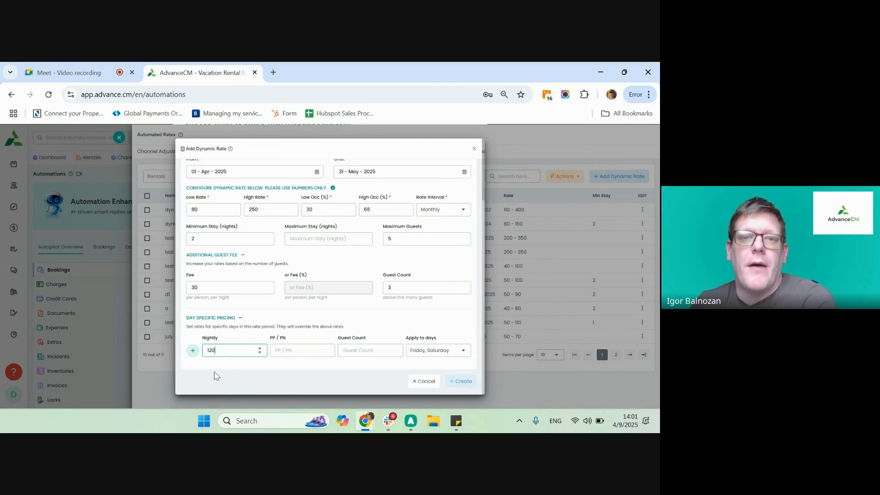
Submit the Main D dynamic rate and close Automated Rates to return to the Automations overview.
{"action": "left_click", "coordinate": [460, 381]}
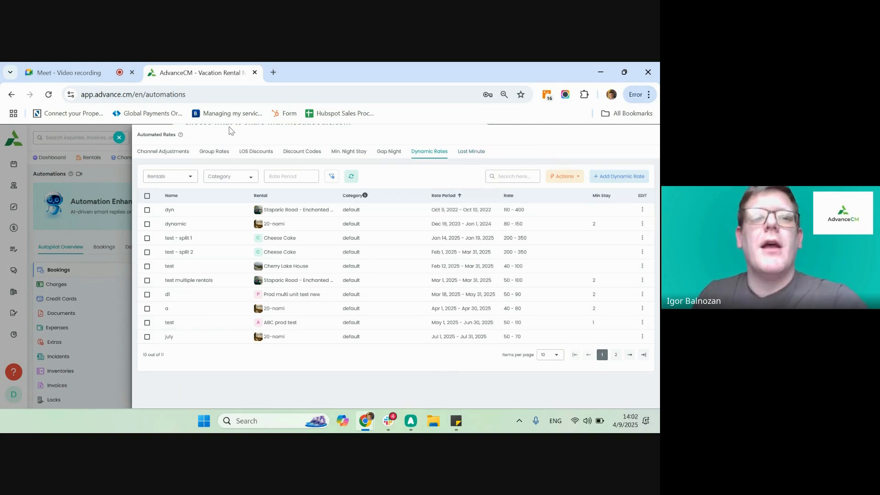
{"action": "left_click", "coordinate": [118, 139]}
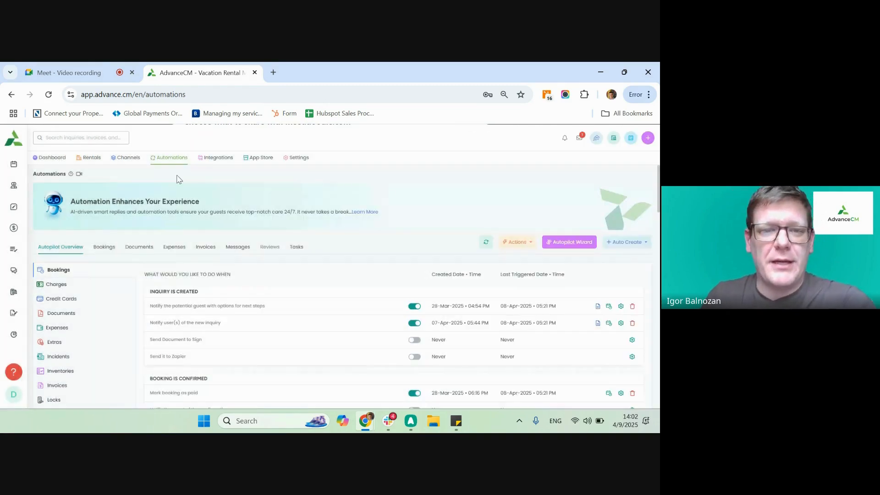